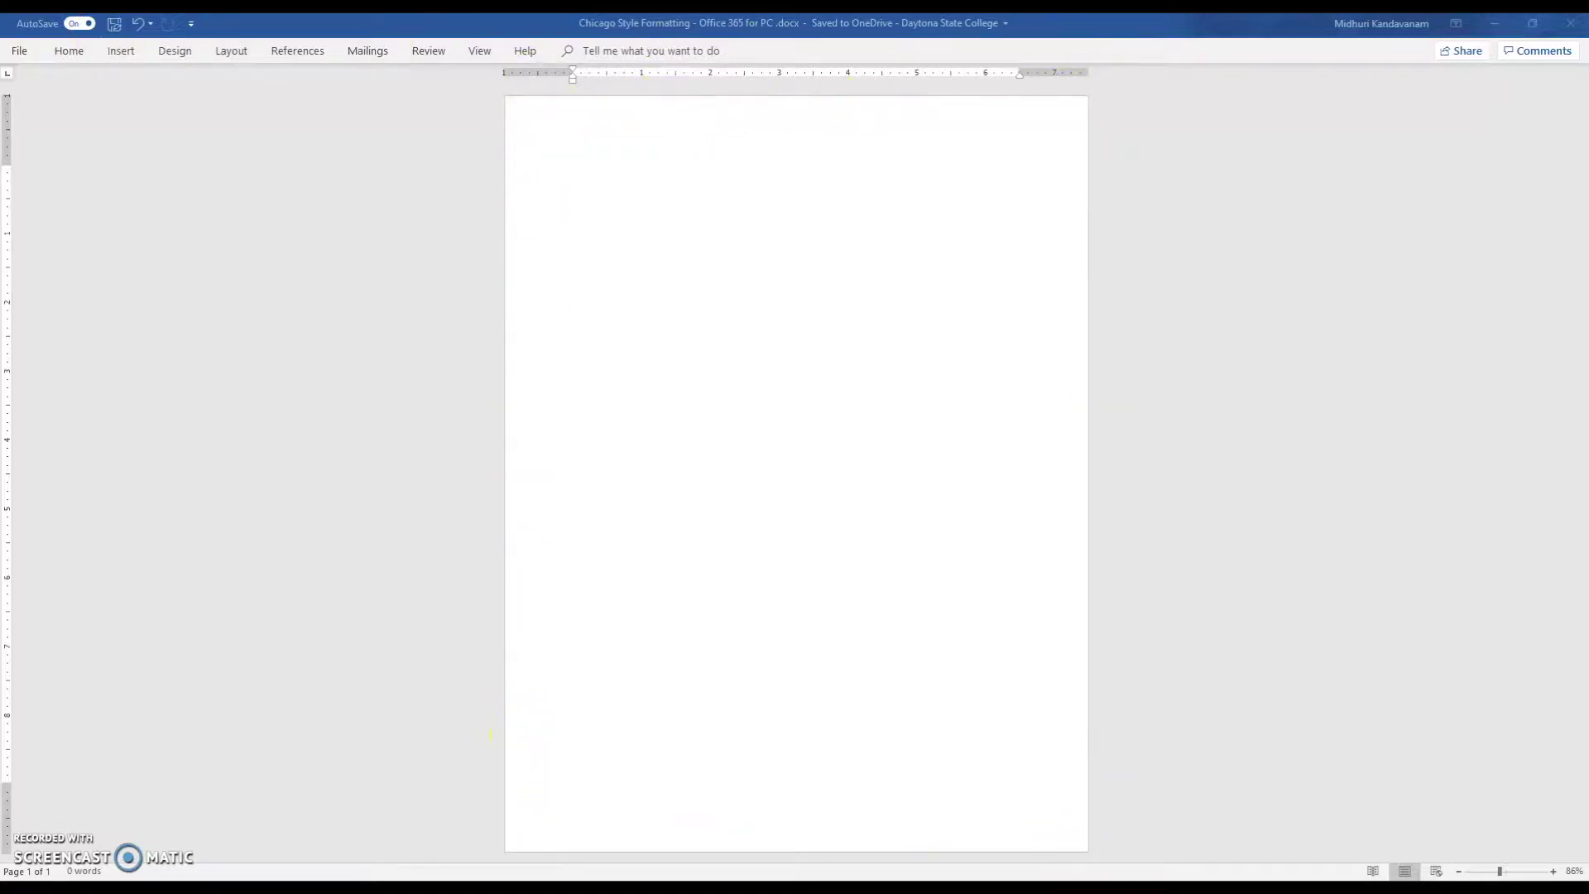
Step: Apply the Normal margin preset, 1 inch on the top, bottom, left and right
{"action": "left_click", "coordinate": [233, 51]}
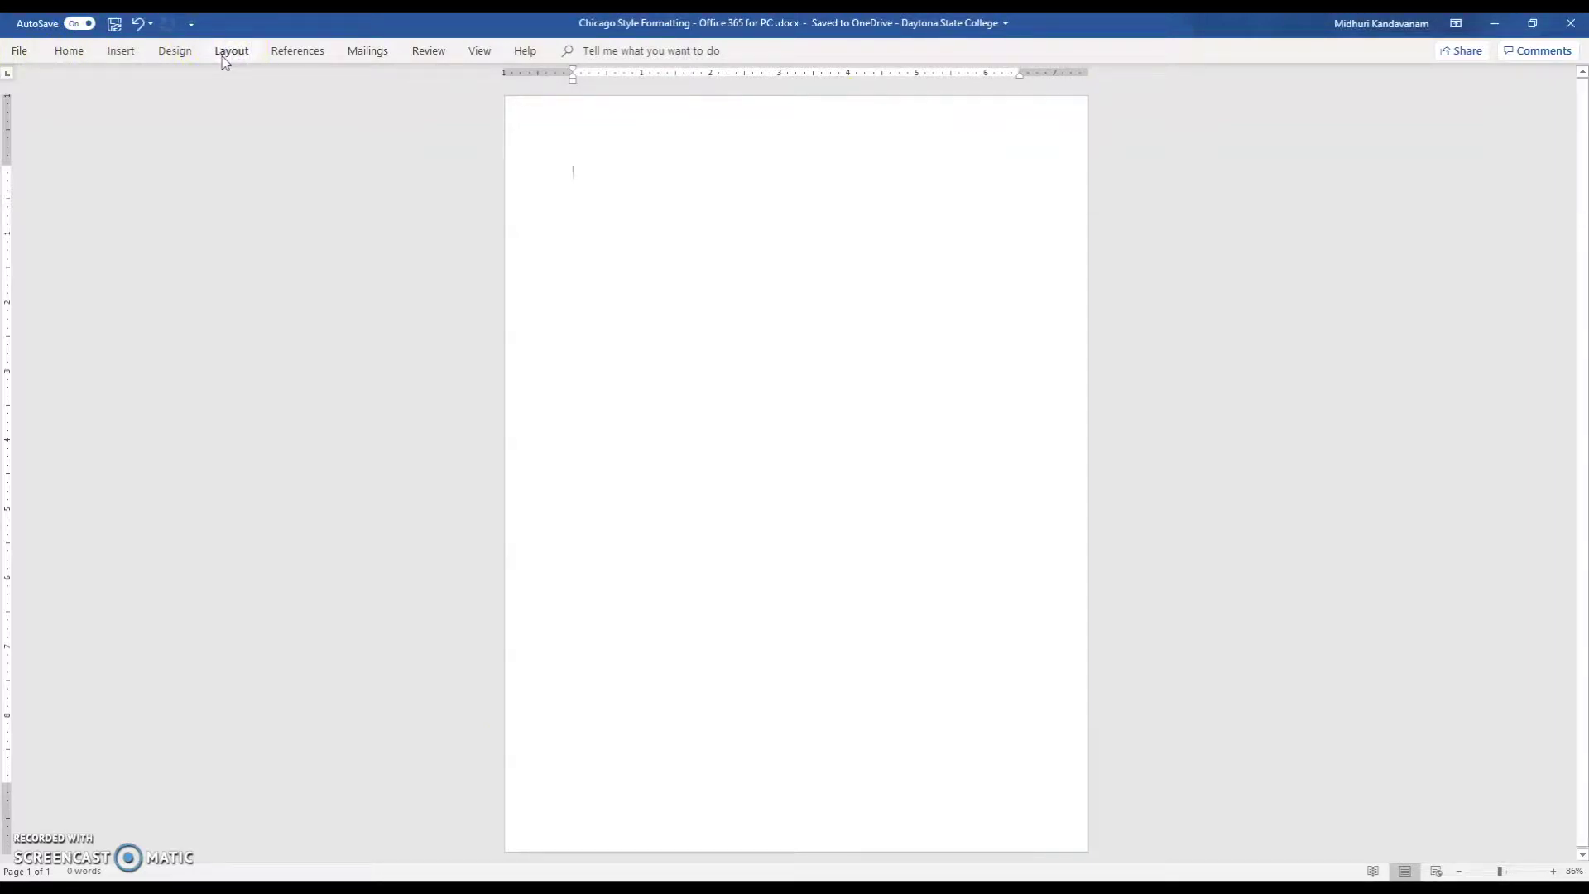
{"action": "left_click", "coordinate": [224, 55]}
{"action": "left_click", "coordinate": [15, 98]}
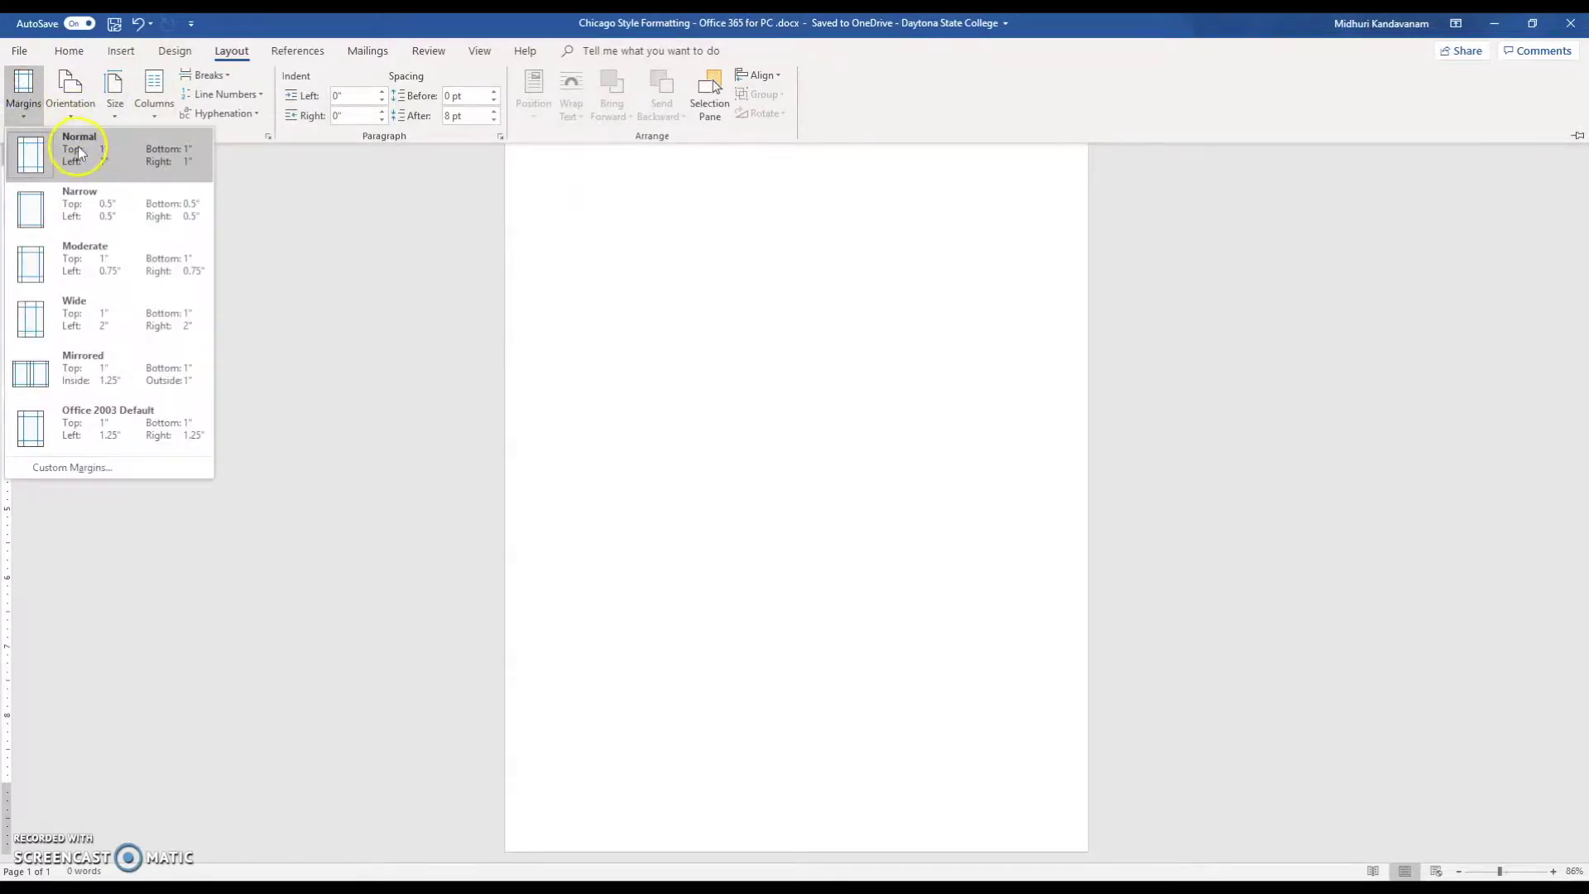
{"action": "left_click", "coordinate": [157, 168]}
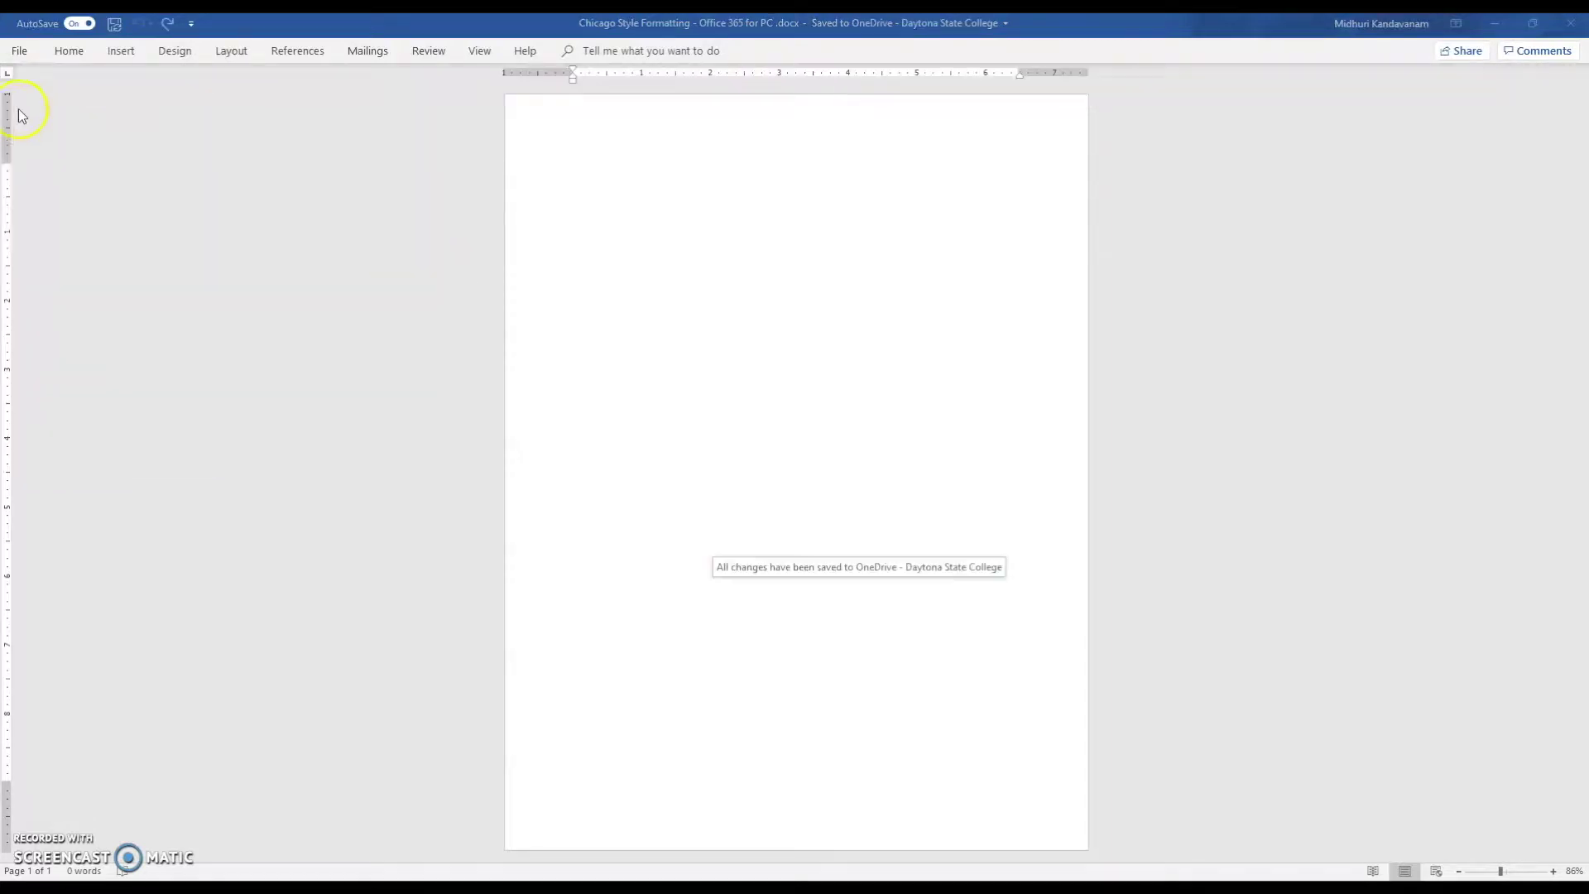
Step: Set the font to Times New Roman at 12 pt, then collapse the ribbon
{"action": "left_click", "coordinate": [73, 50]}
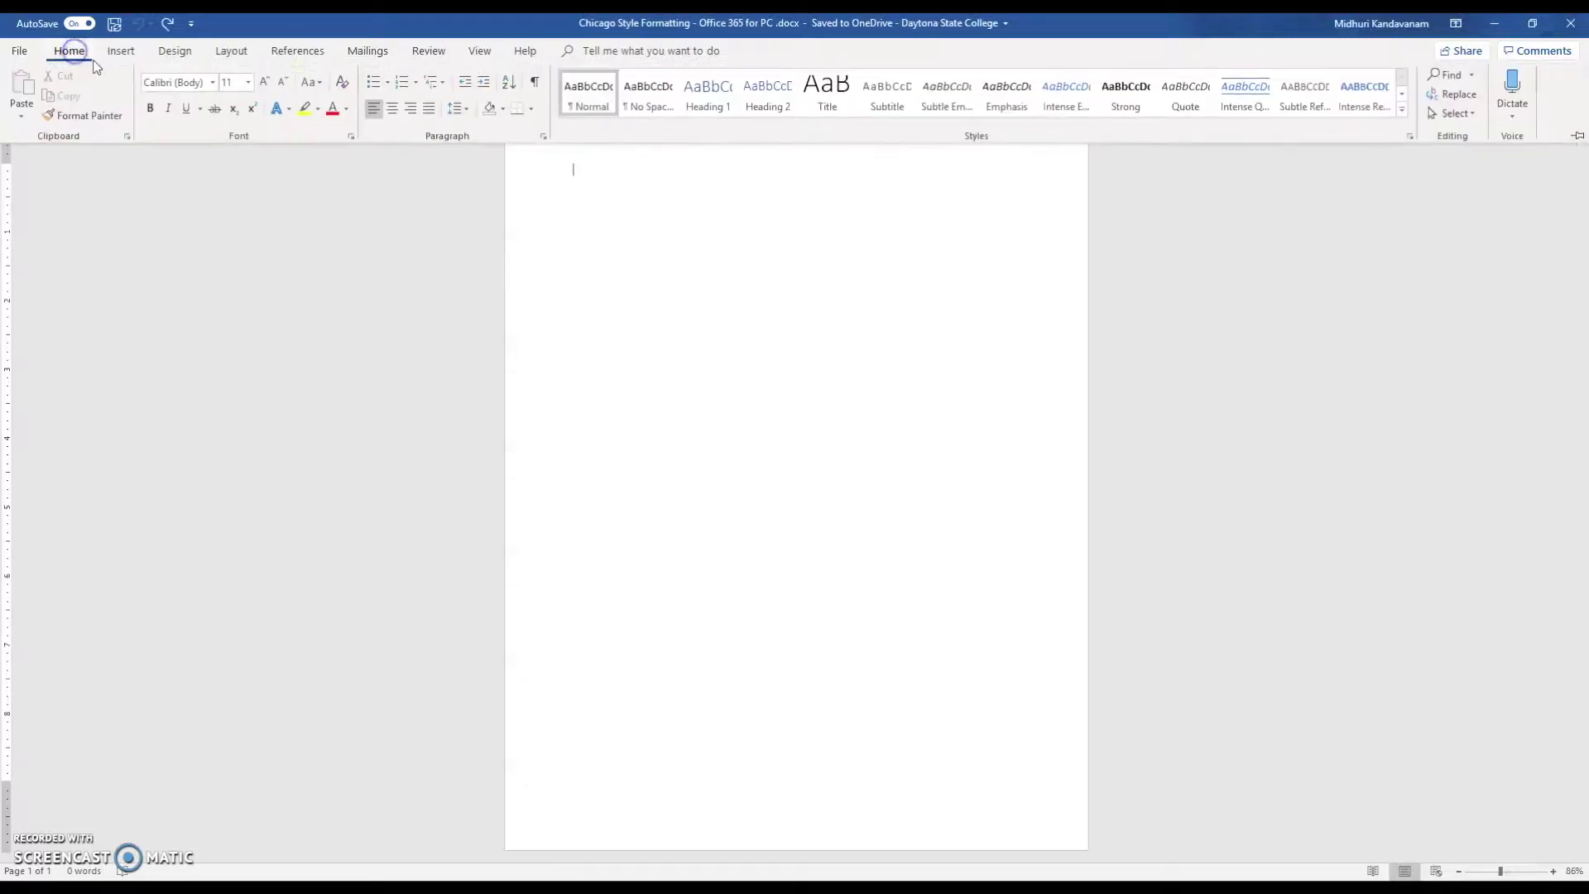
{"action": "left_click", "coordinate": [212, 83]}
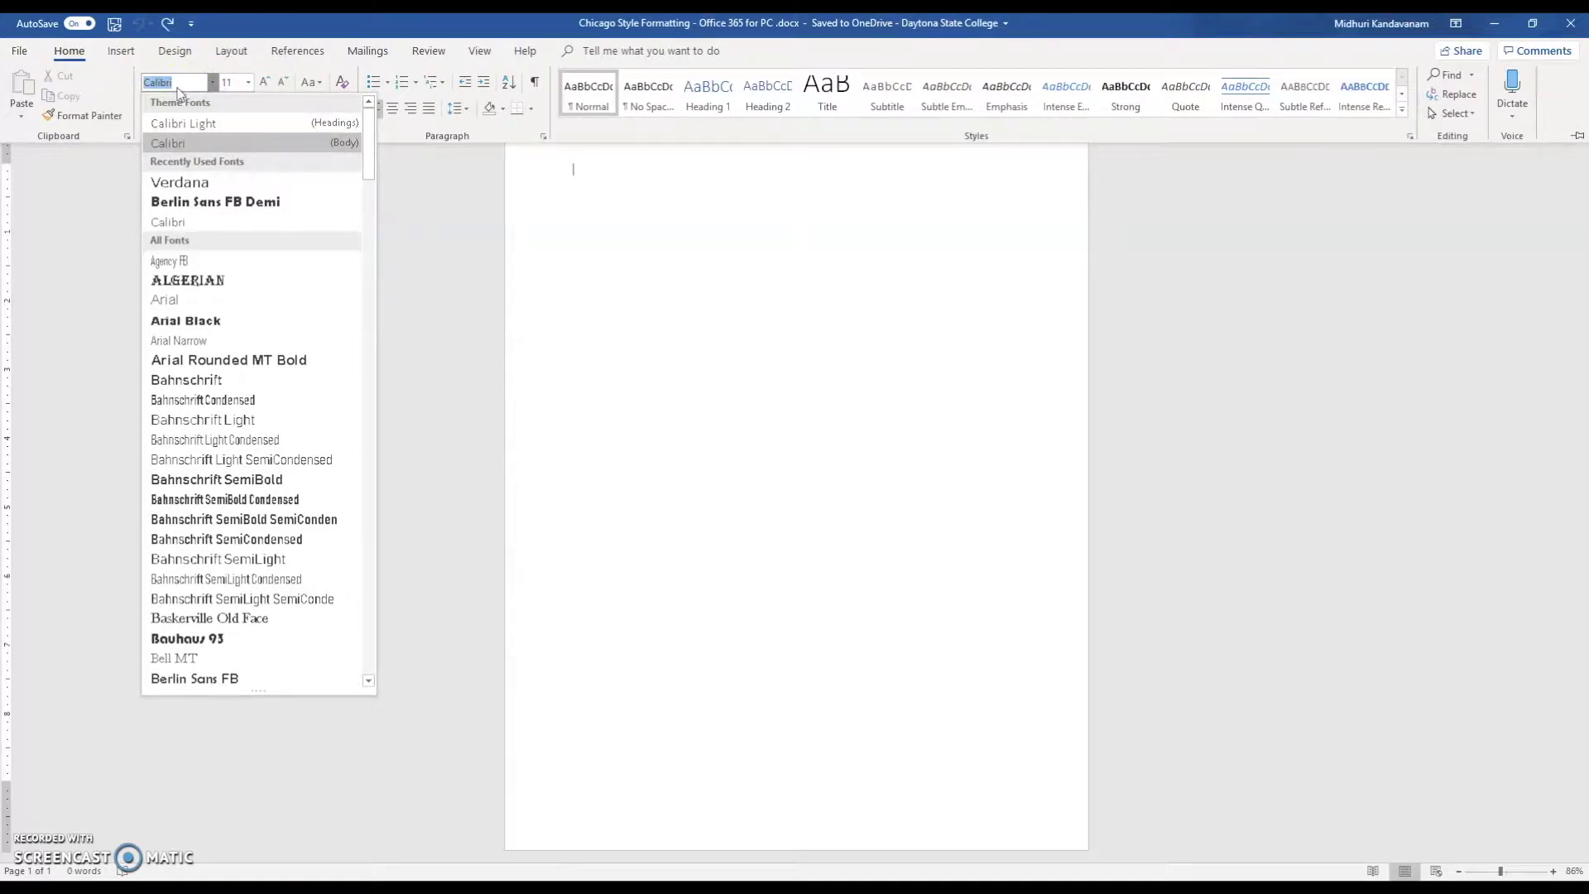
{"action": "type", "text": "Times New Ro"}
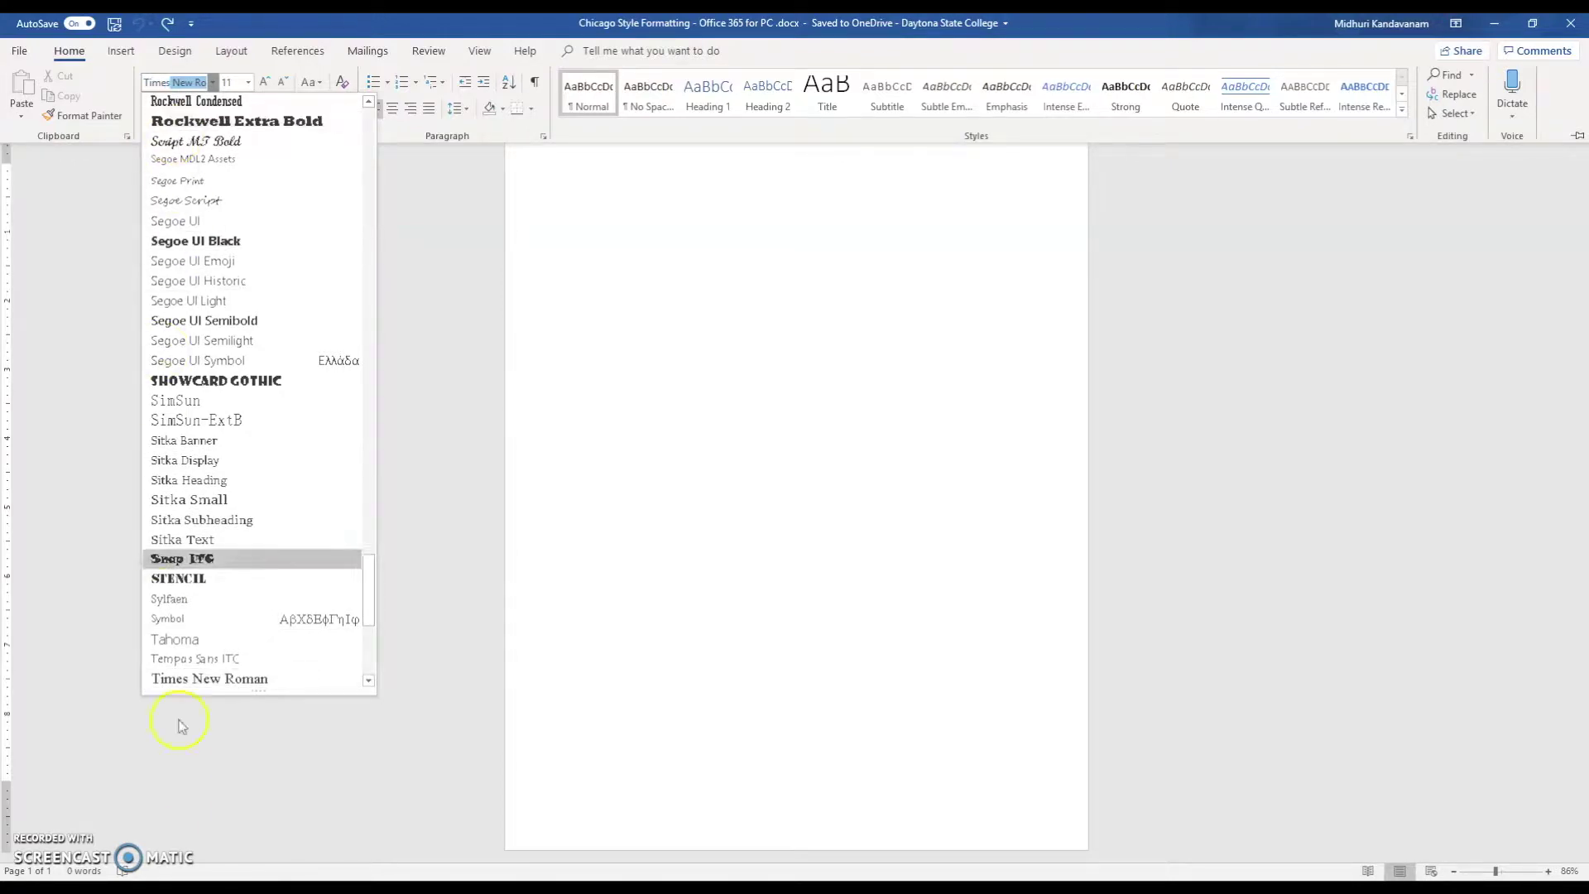
{"action": "left_click", "coordinate": [219, 678]}
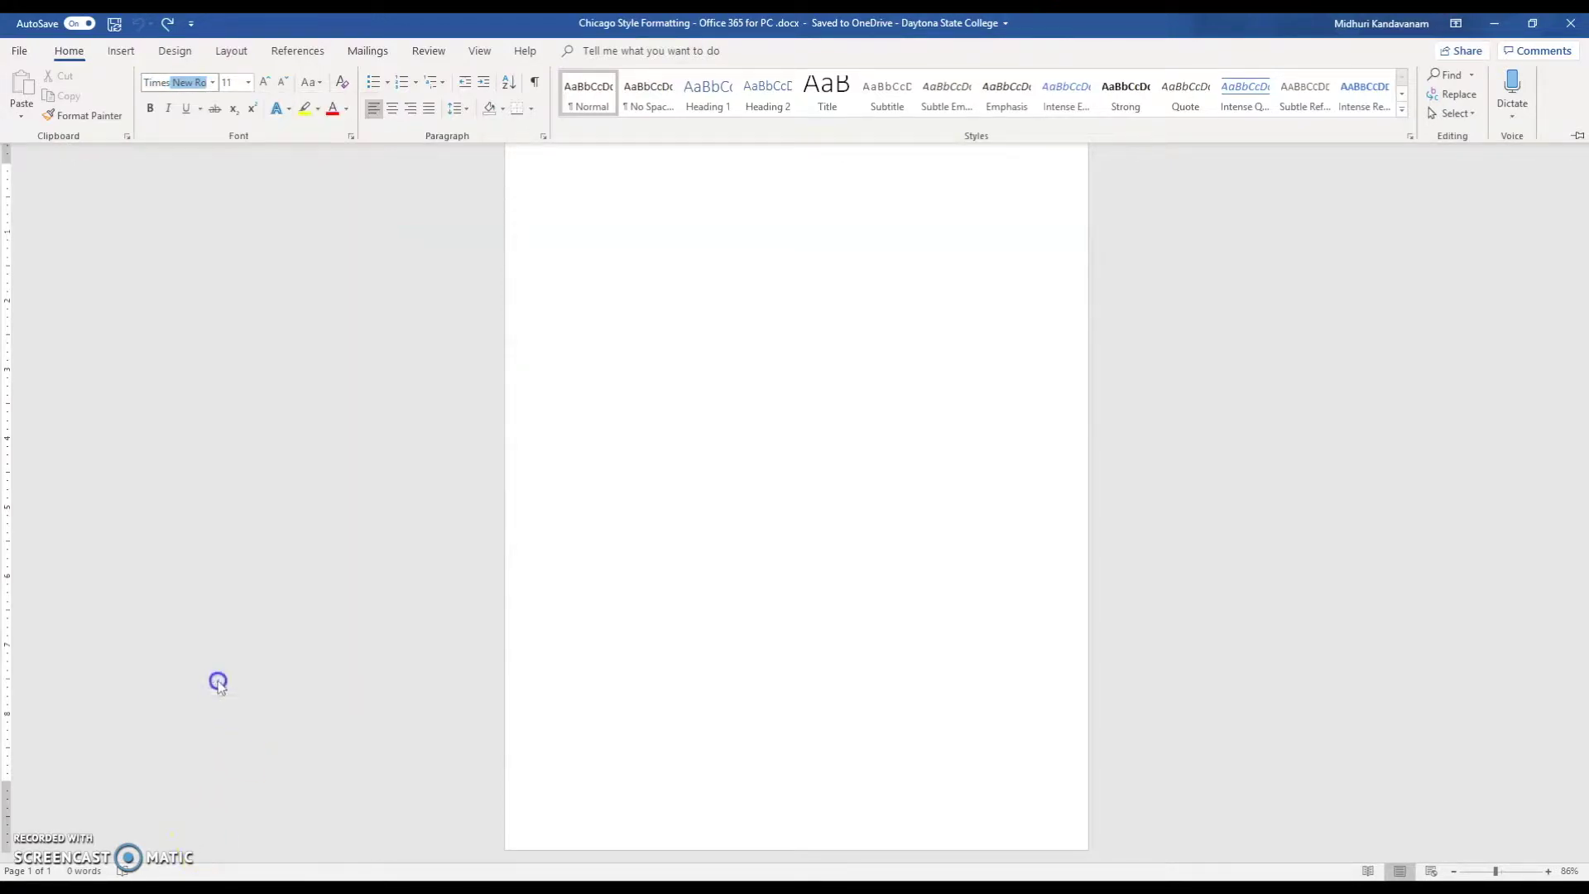
{"action": "left_click", "coordinate": [248, 82]}
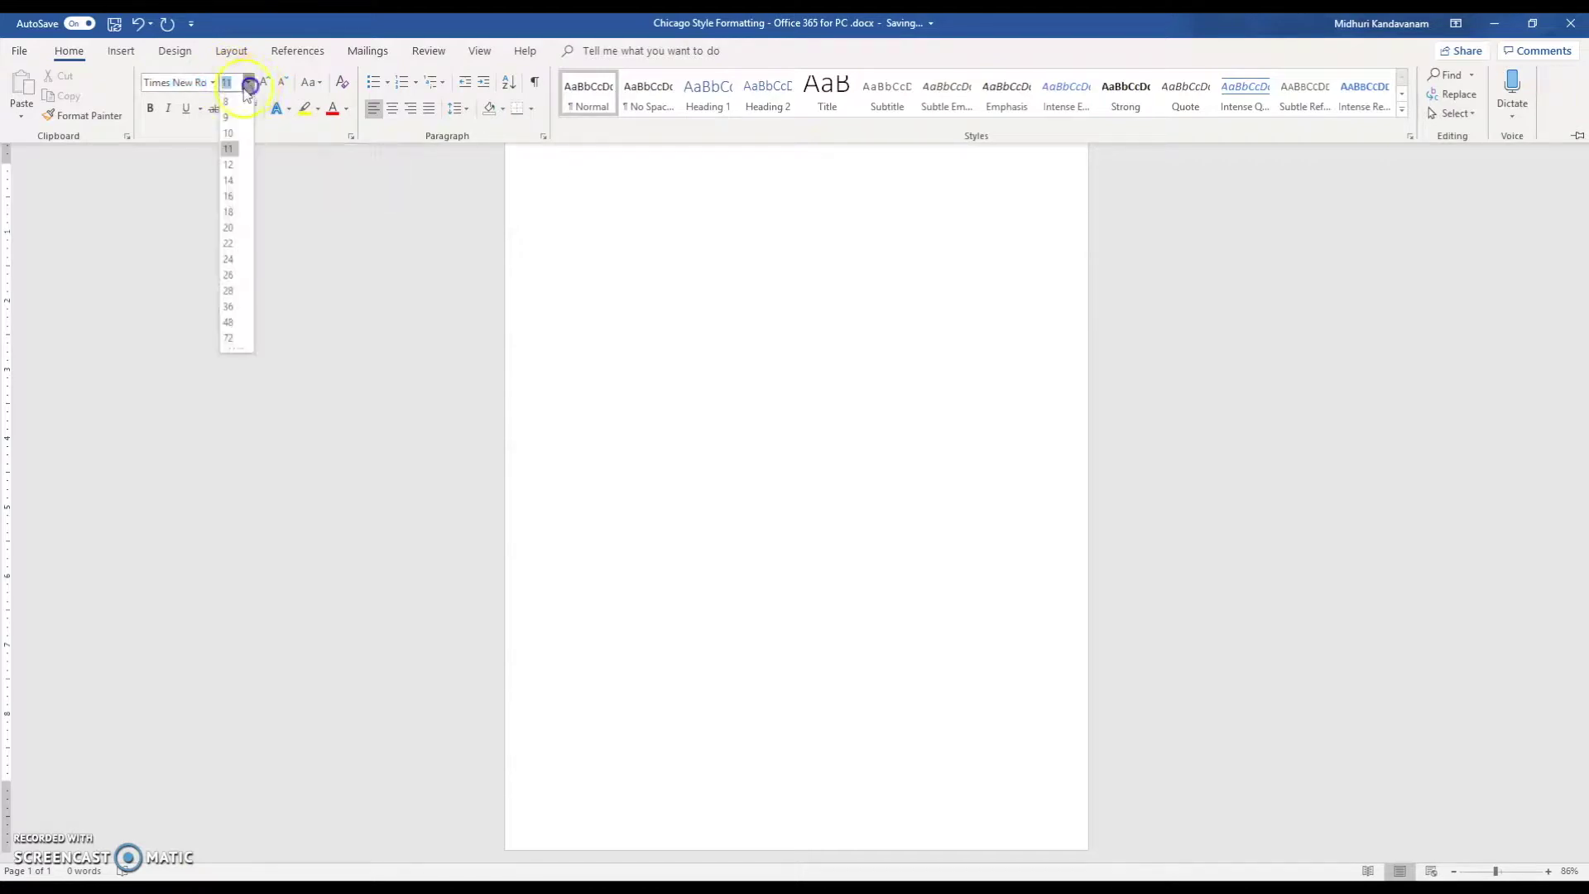
{"action": "left_click", "coordinate": [231, 165]}
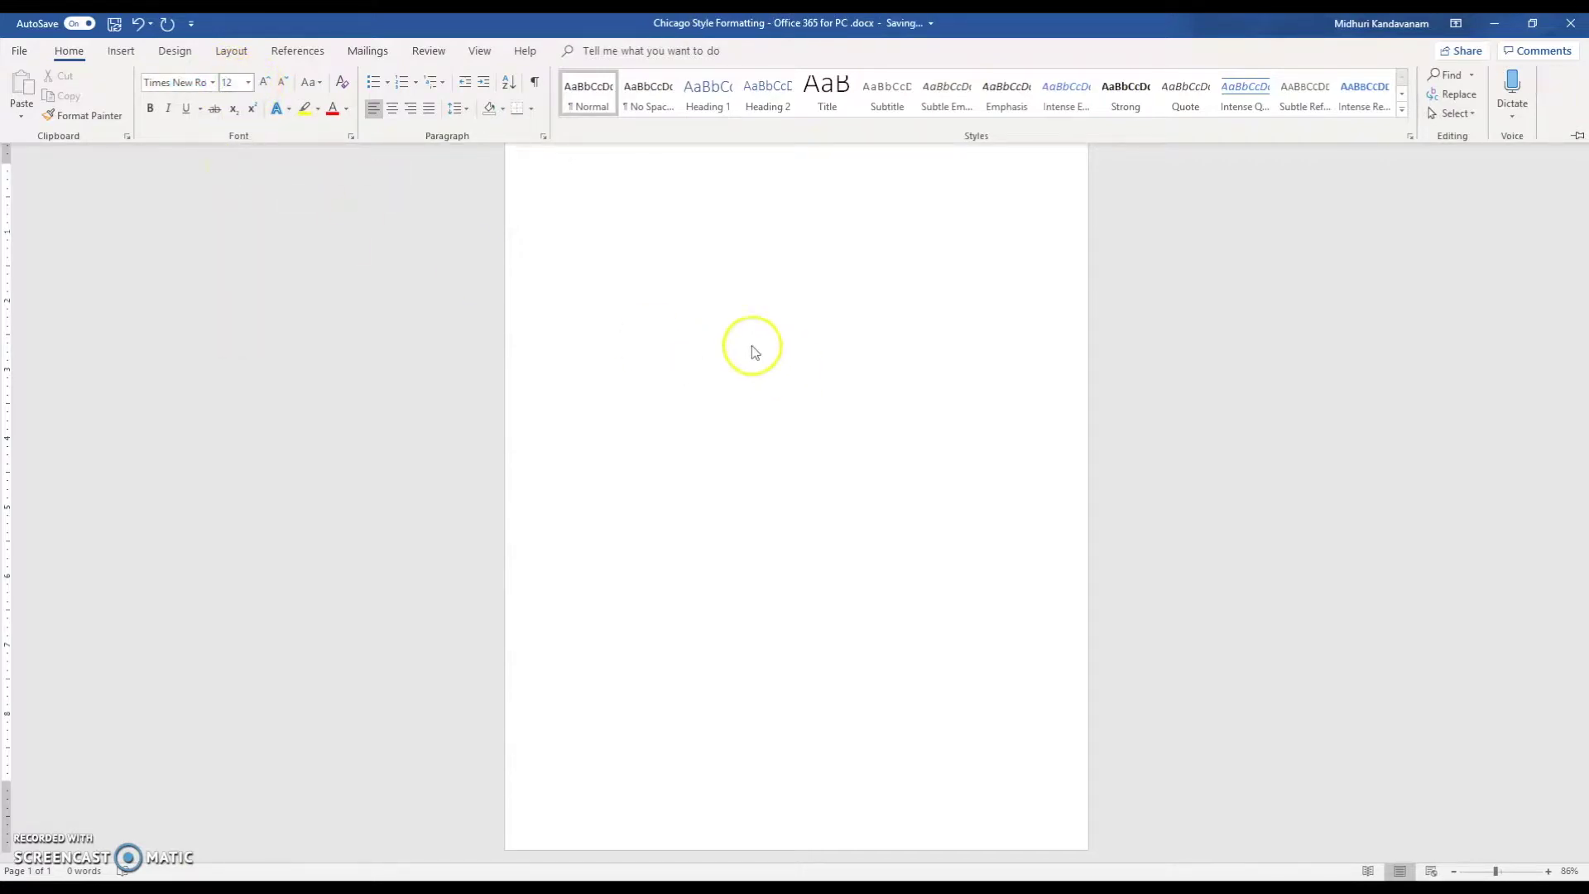
{"action": "key", "text": "ctrl+F1"}
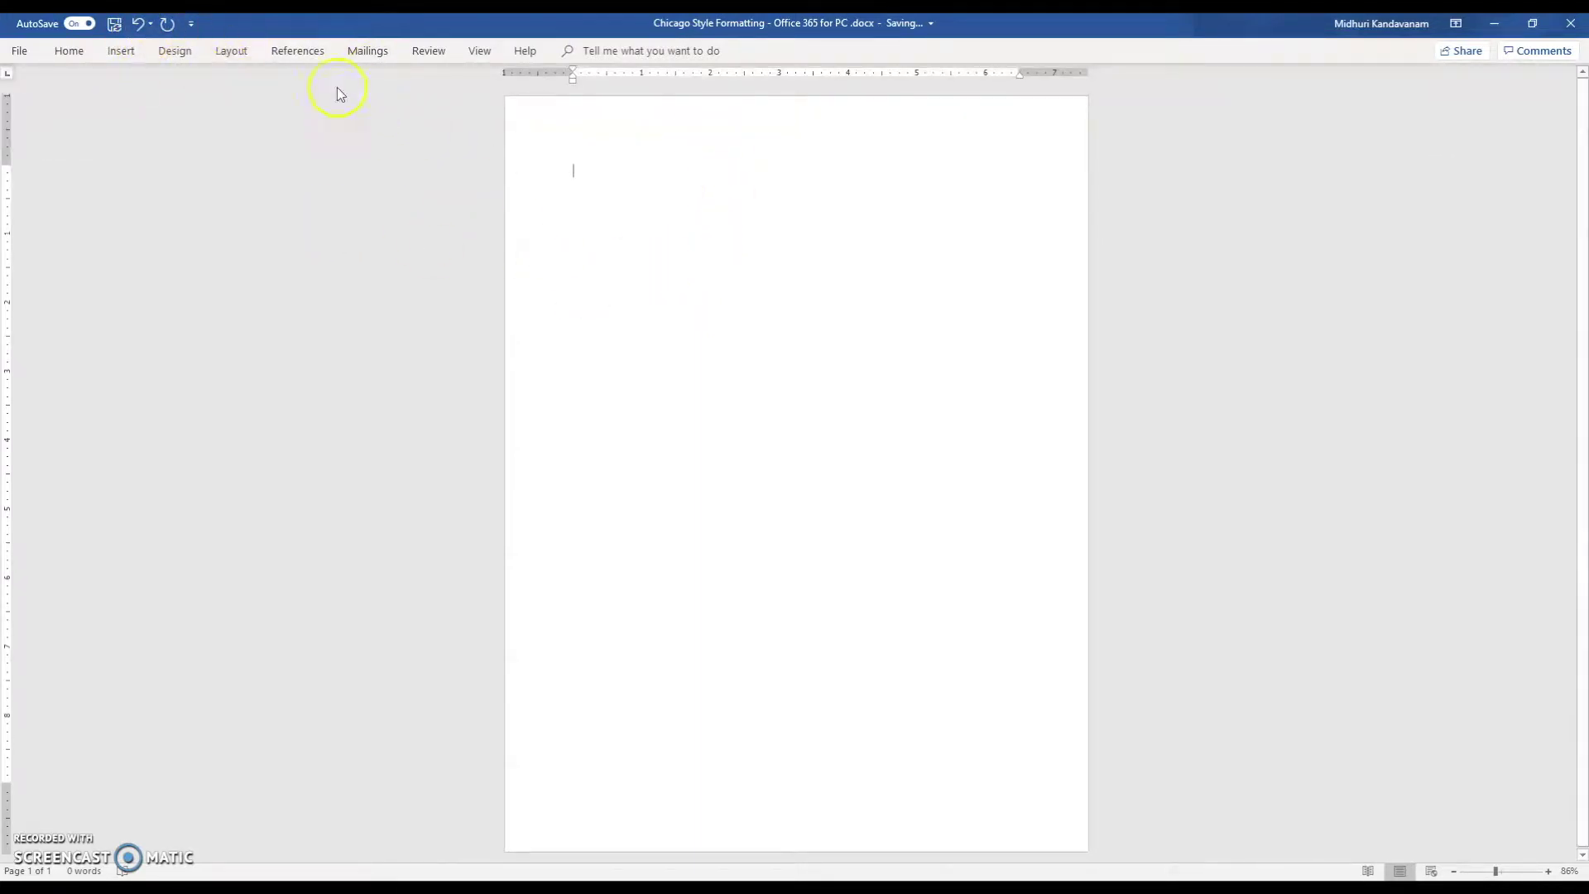
Step: Insert a Plain Number 3 page number at the top right of the header
{"action": "left_click", "coordinate": [121, 52]}
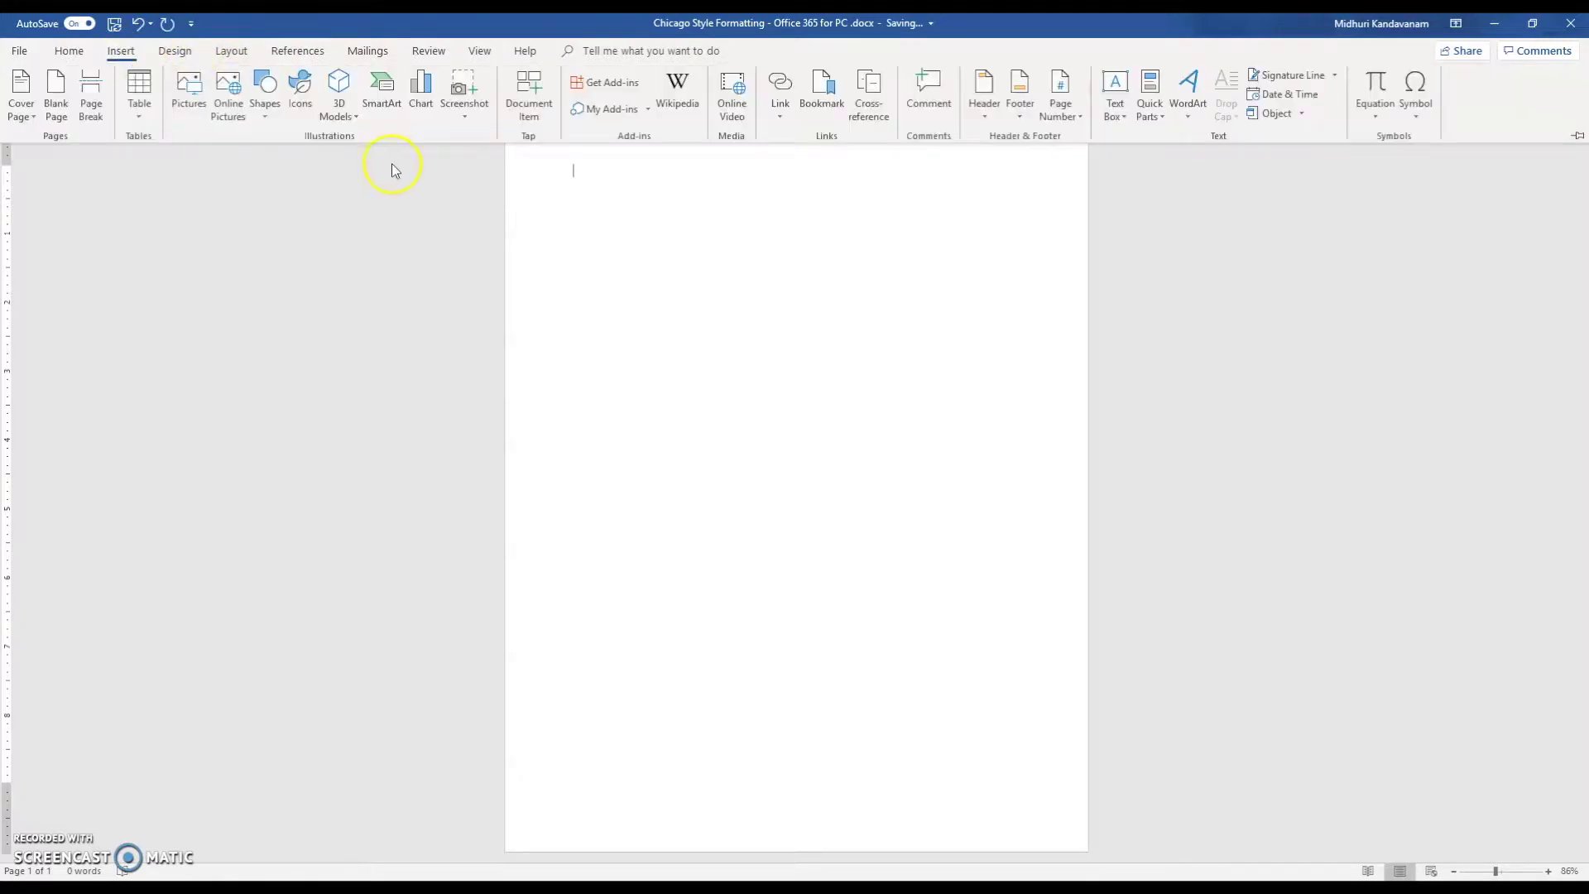
{"action": "left_click", "coordinate": [1075, 108]}
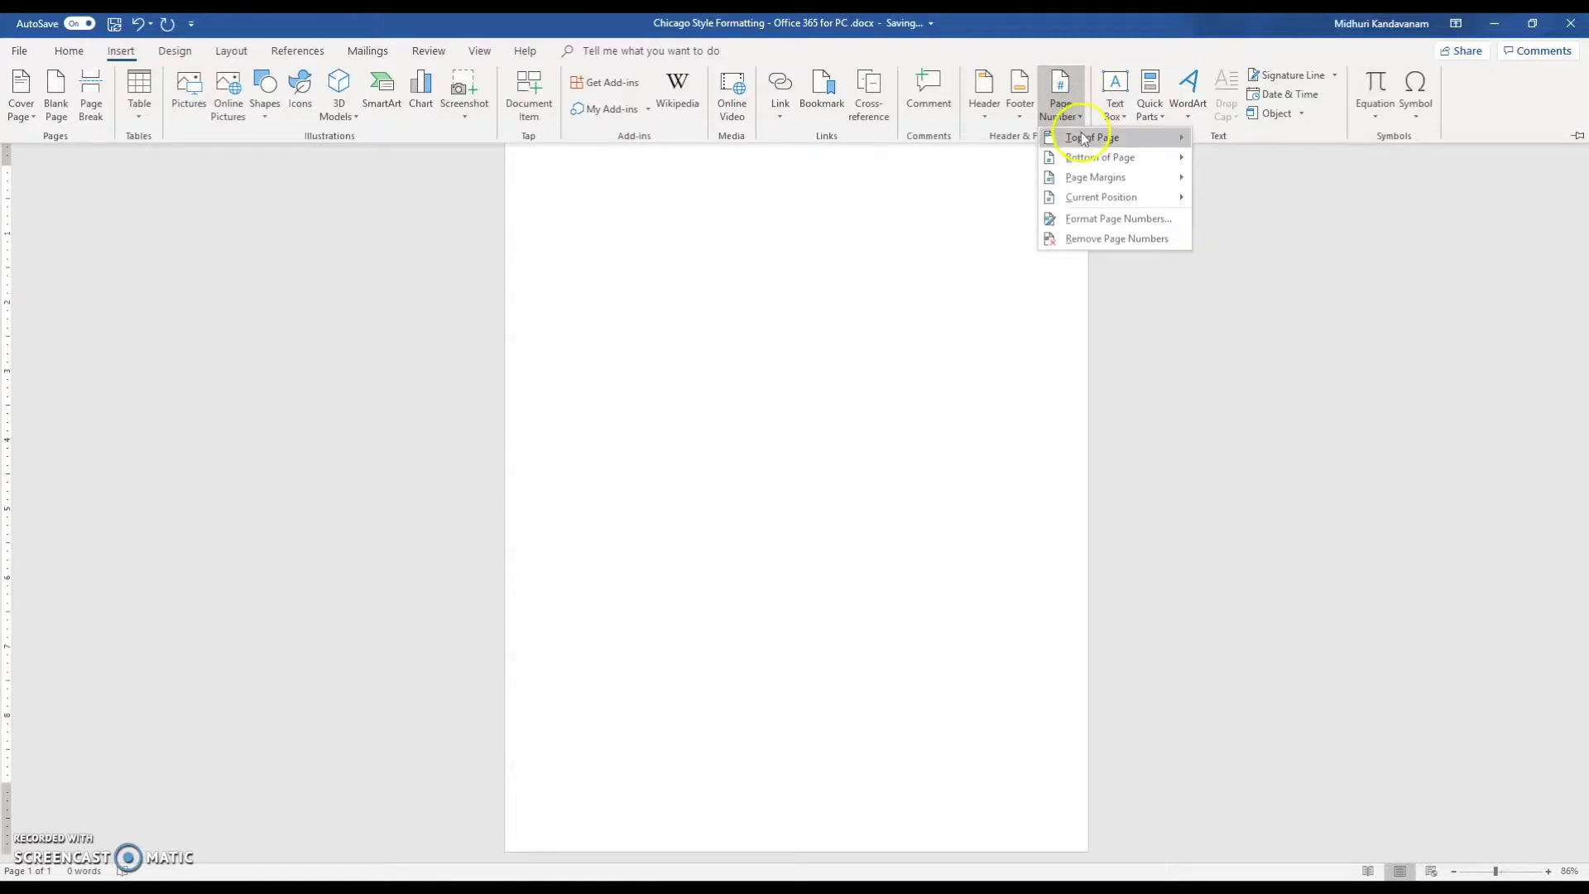
{"action": "mouse_move", "coordinate": [1082, 139]}
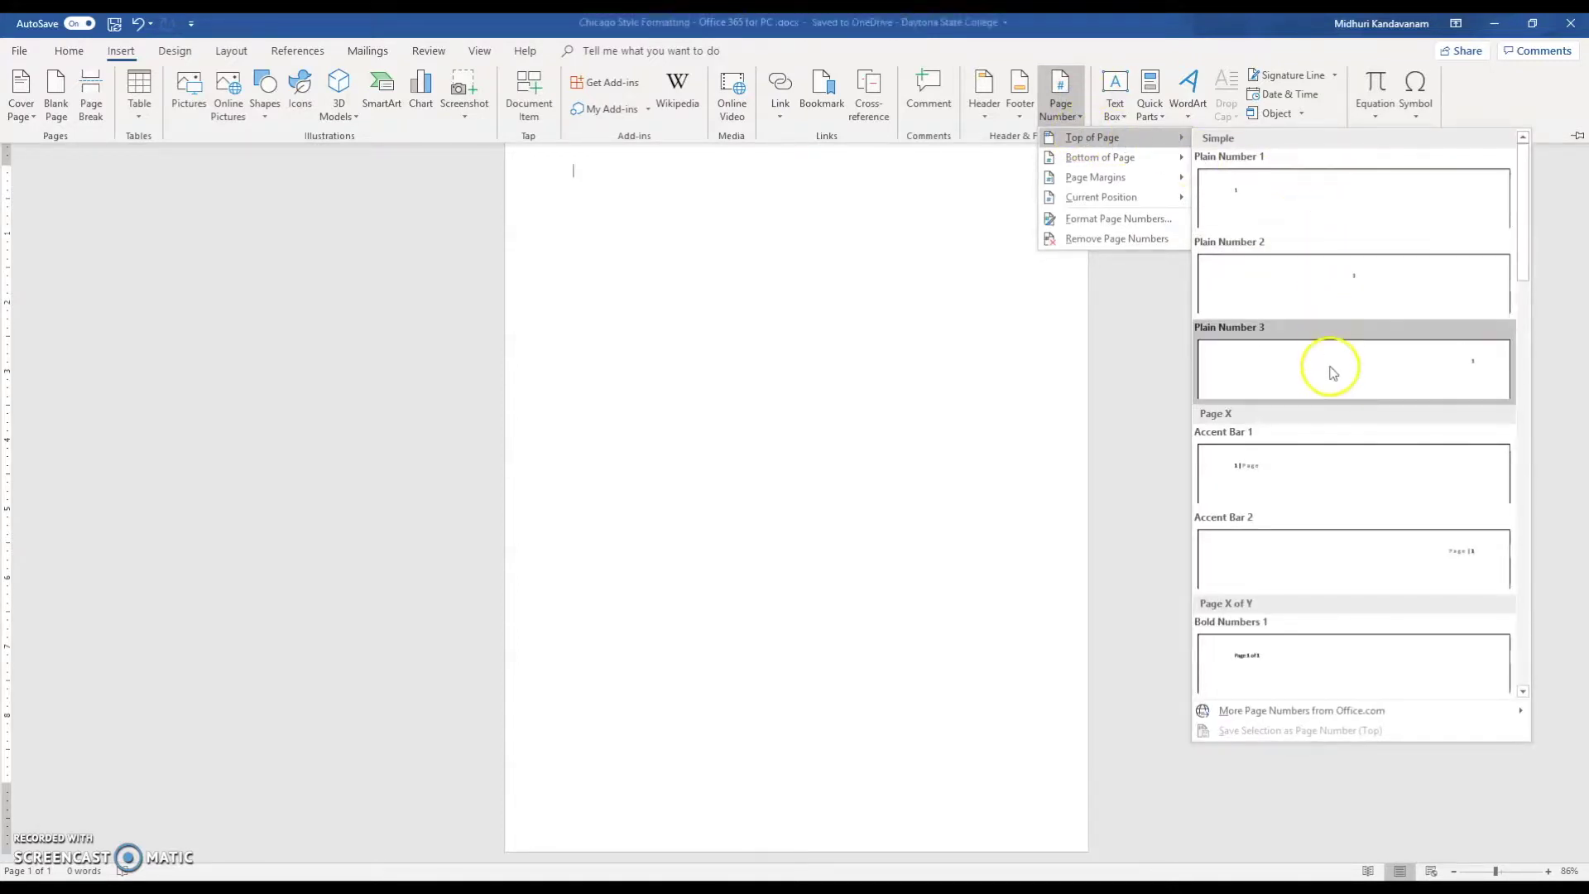
{"action": "left_click", "coordinate": [1440, 366]}
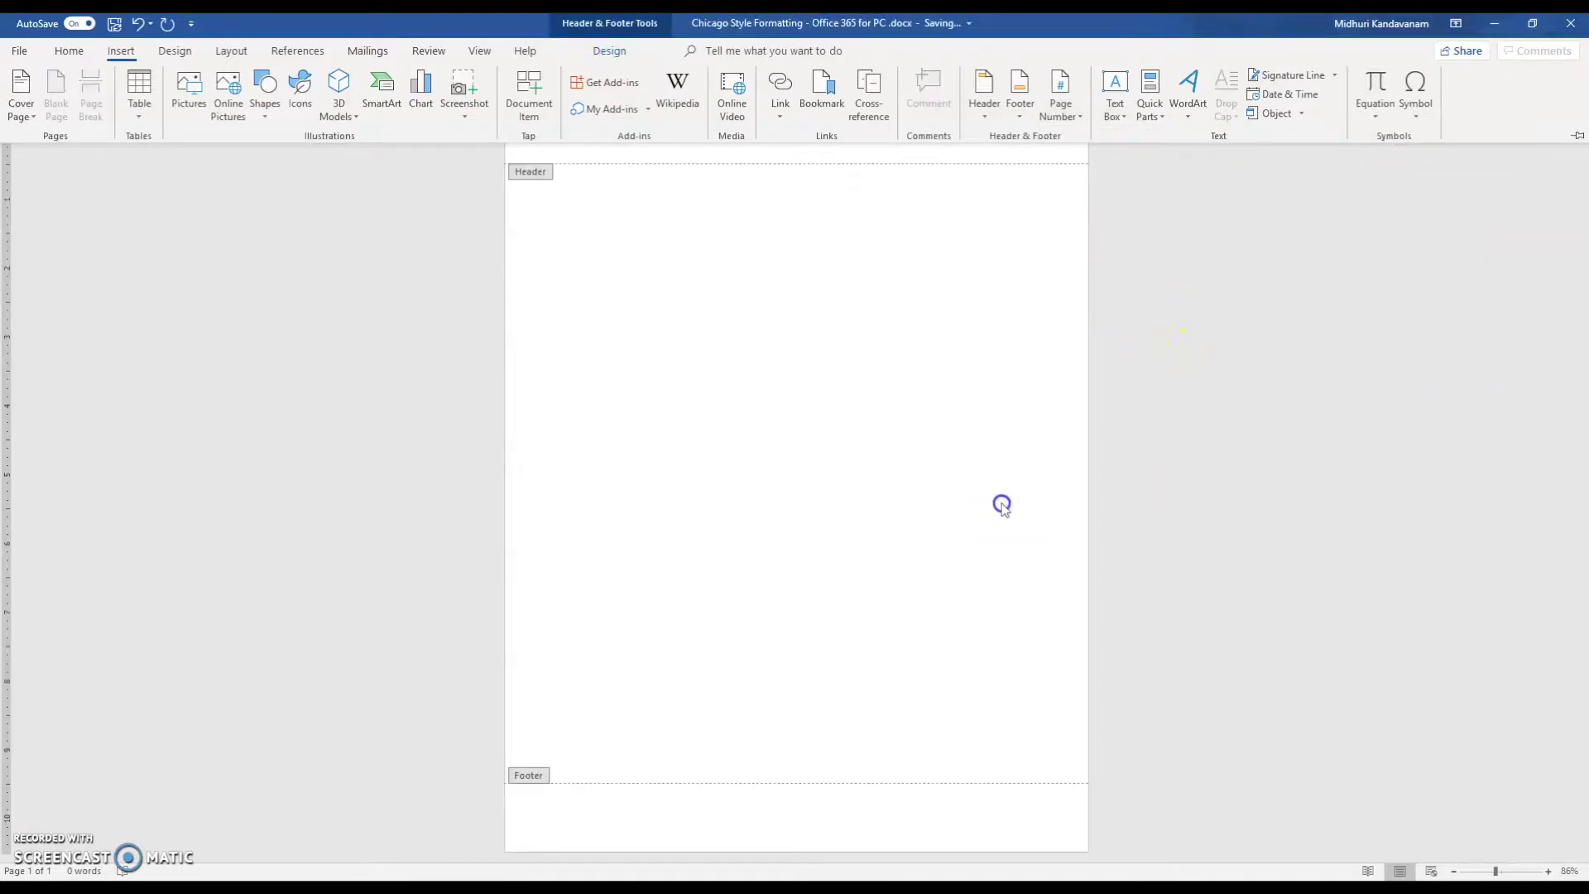
{"action": "left_click", "coordinate": [1003, 503]}
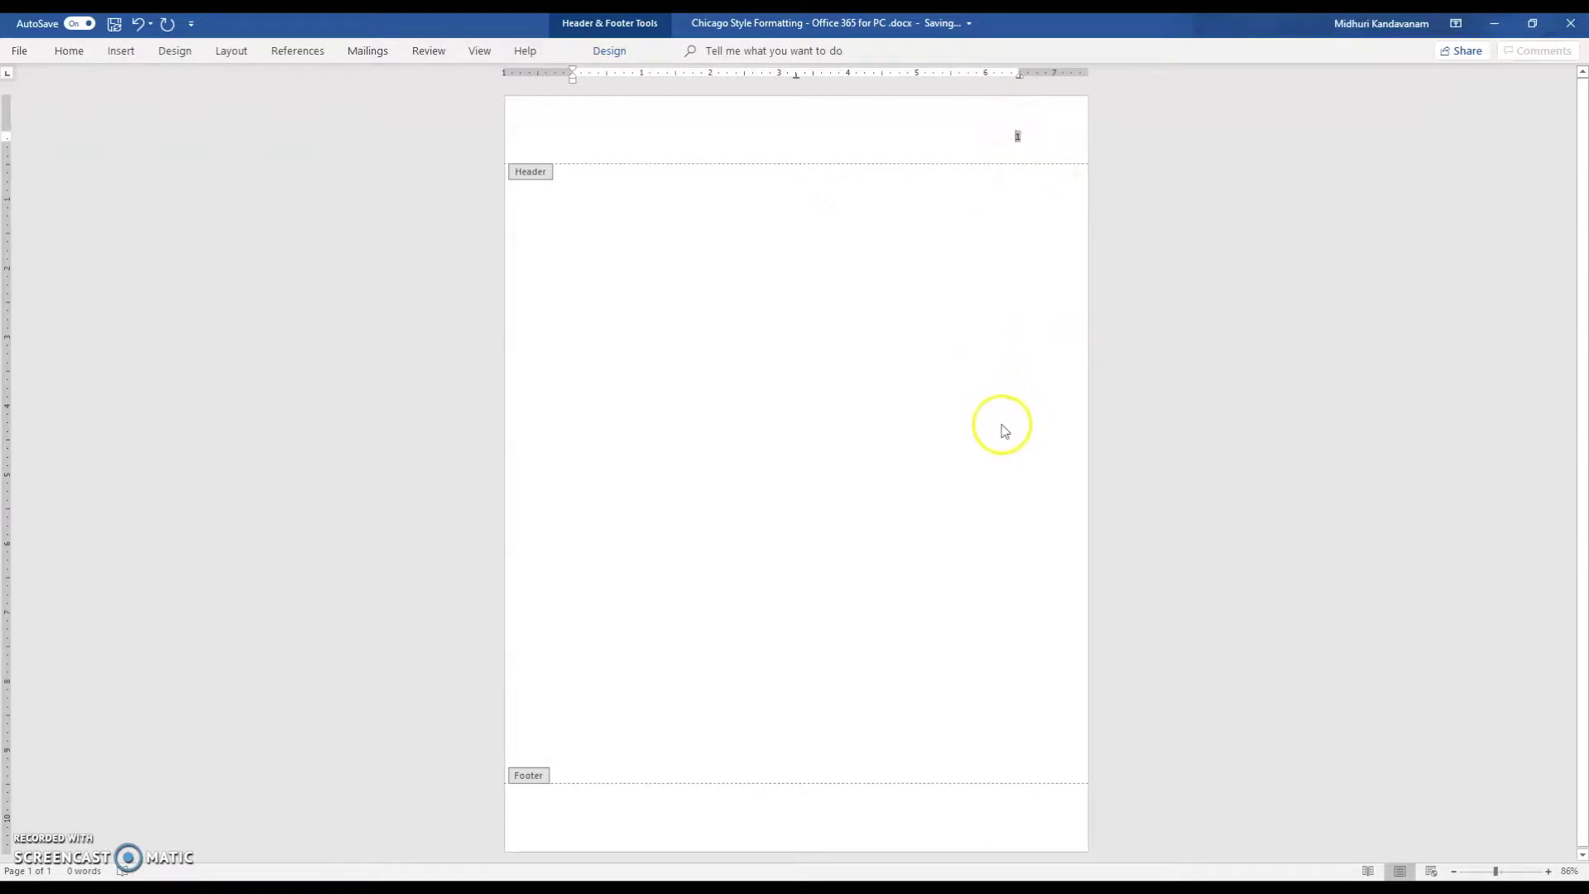
Step: Close header editing, reopening it once and closing it again
{"action": "double_click", "coordinate": [769, 517]}
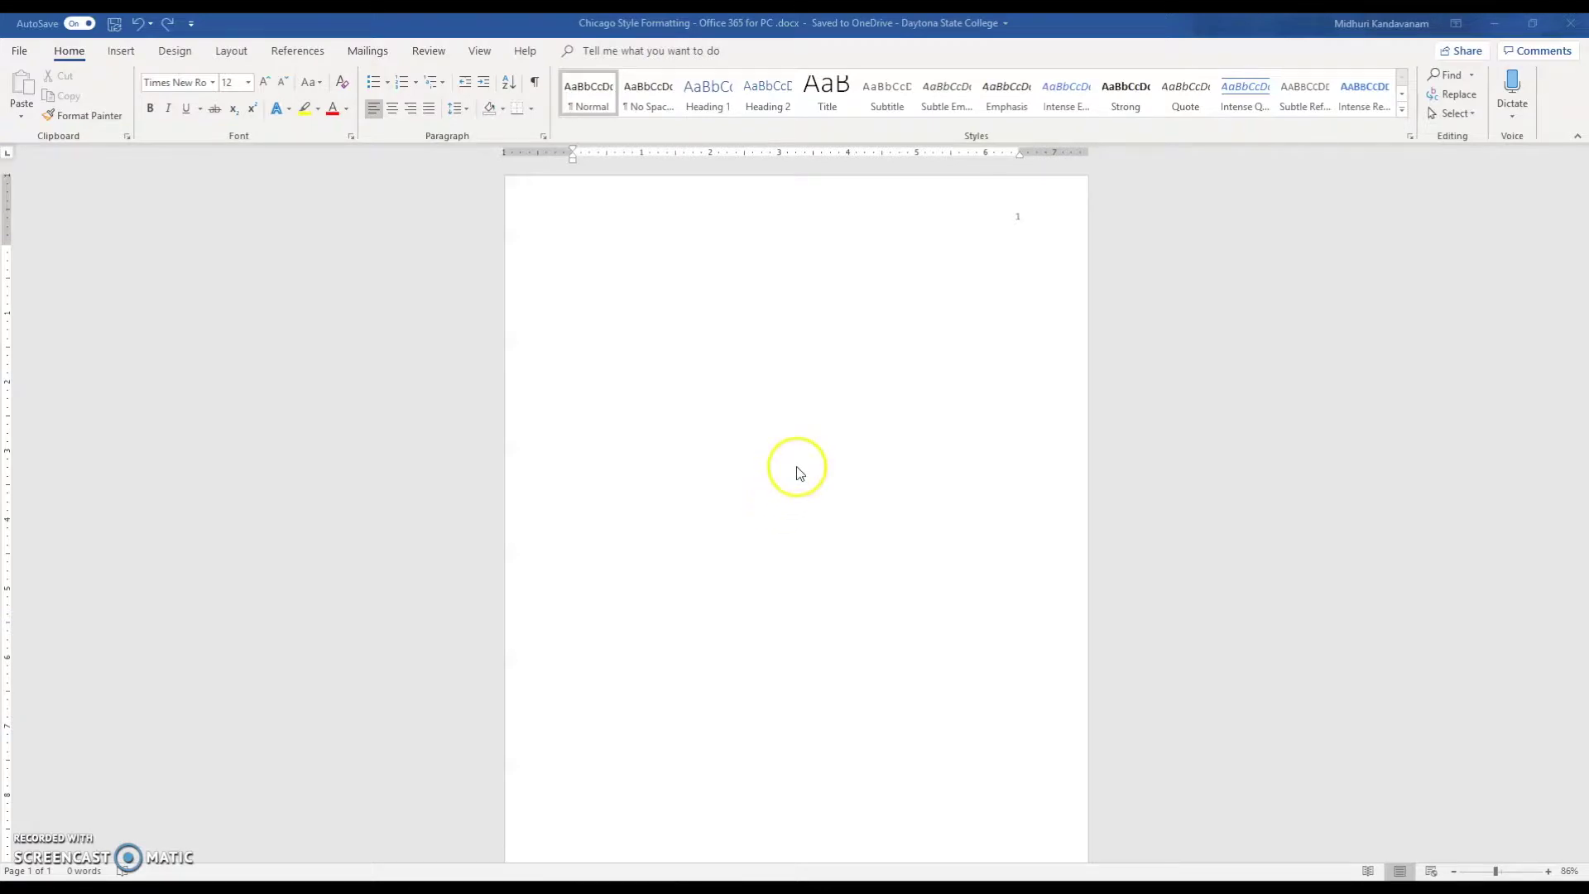
{"action": "double_click", "coordinate": [1023, 215]}
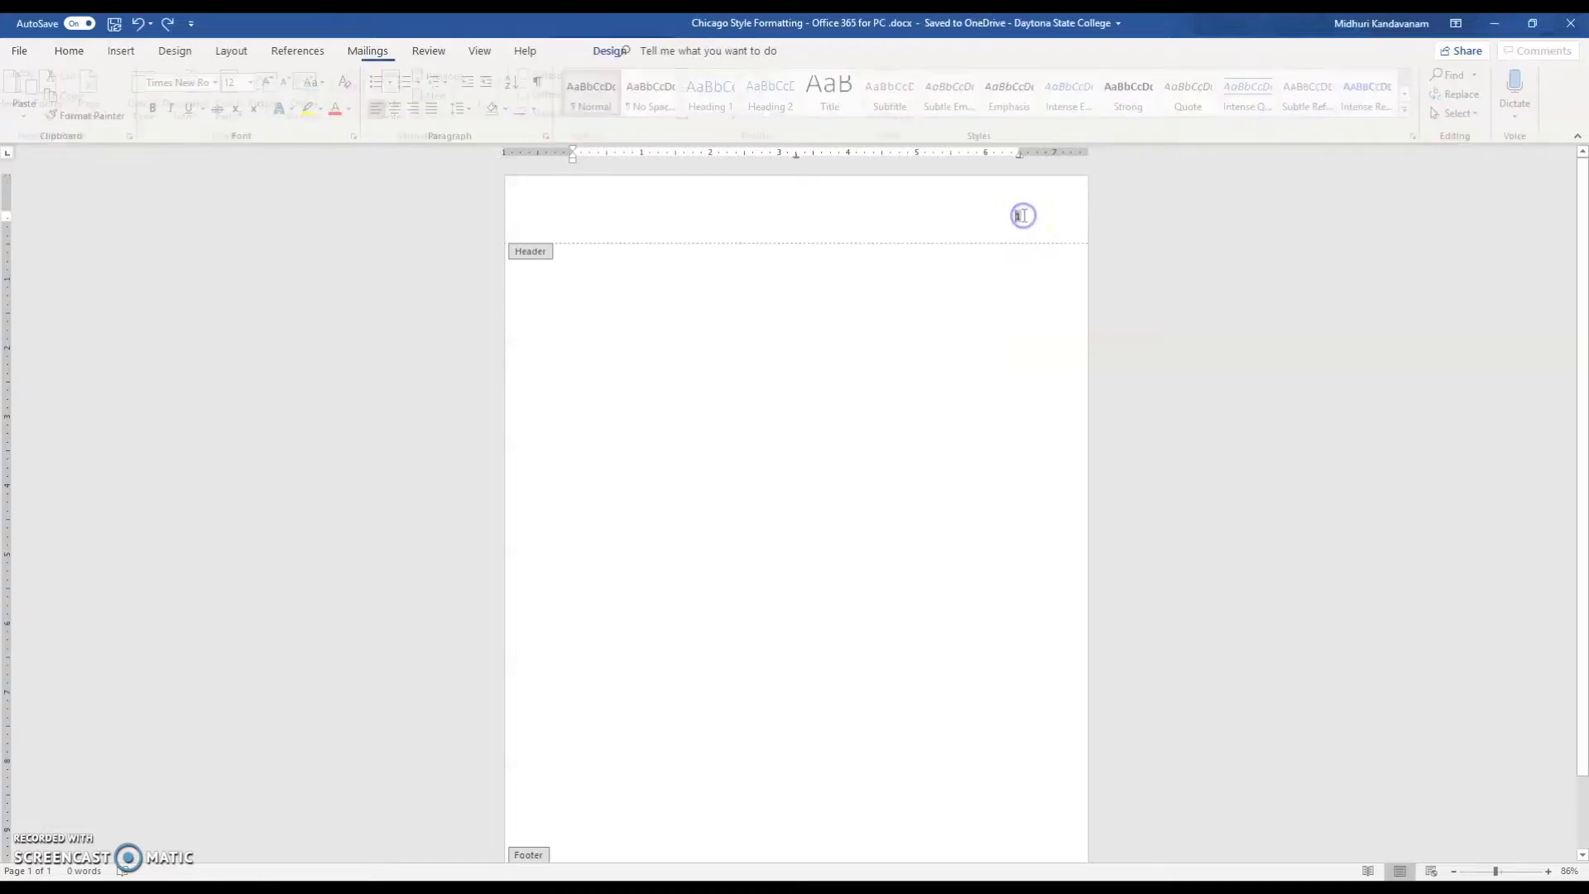
{"action": "double_click", "coordinate": [1022, 267]}
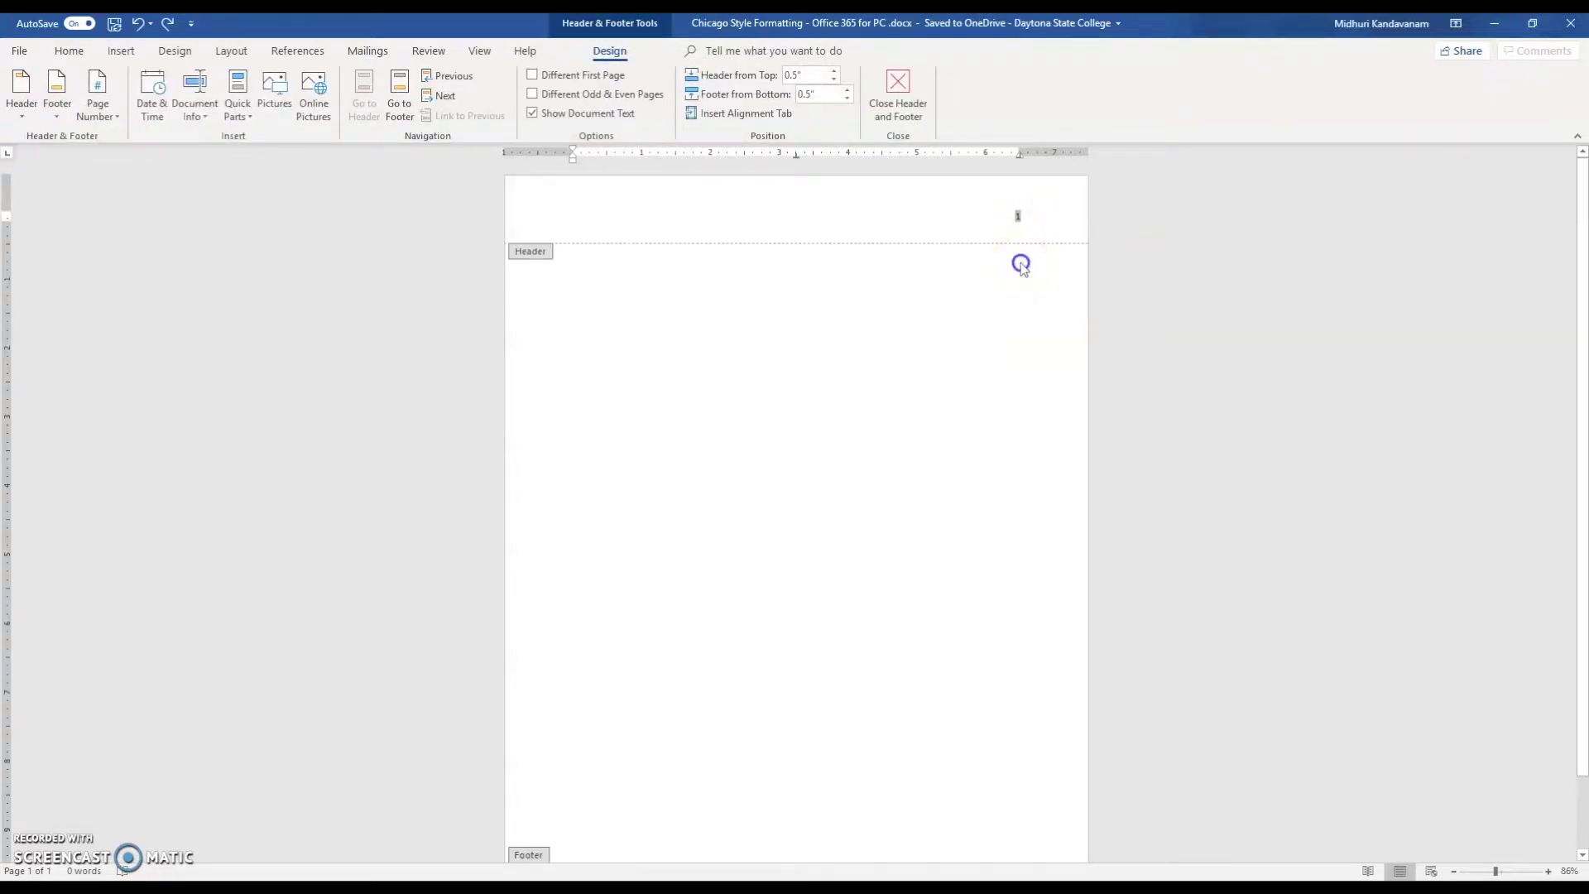
Step: Add a test second page with Enter, then undo it back to one page
{"action": "key", "text": "Return"}
{"action": "key", "text": "Return"}
{"action": "key", "text": "Return"}
{"action": "key", "text": "Return"}
{"action": "key", "text": "Return"}
{"action": "key", "text": "Return"}
{"action": "key", "text": "Return"}
{"action": "key", "text": "Return"}
{"action": "key", "text": "Return"}
{"action": "key", "text": "Return"}
{"action": "key", "text": "Return"}
{"action": "key", "text": "Return"}
{"action": "key", "text": "Return"}
{"action": "key", "text": "Return"}
{"action": "key", "text": "Return"}
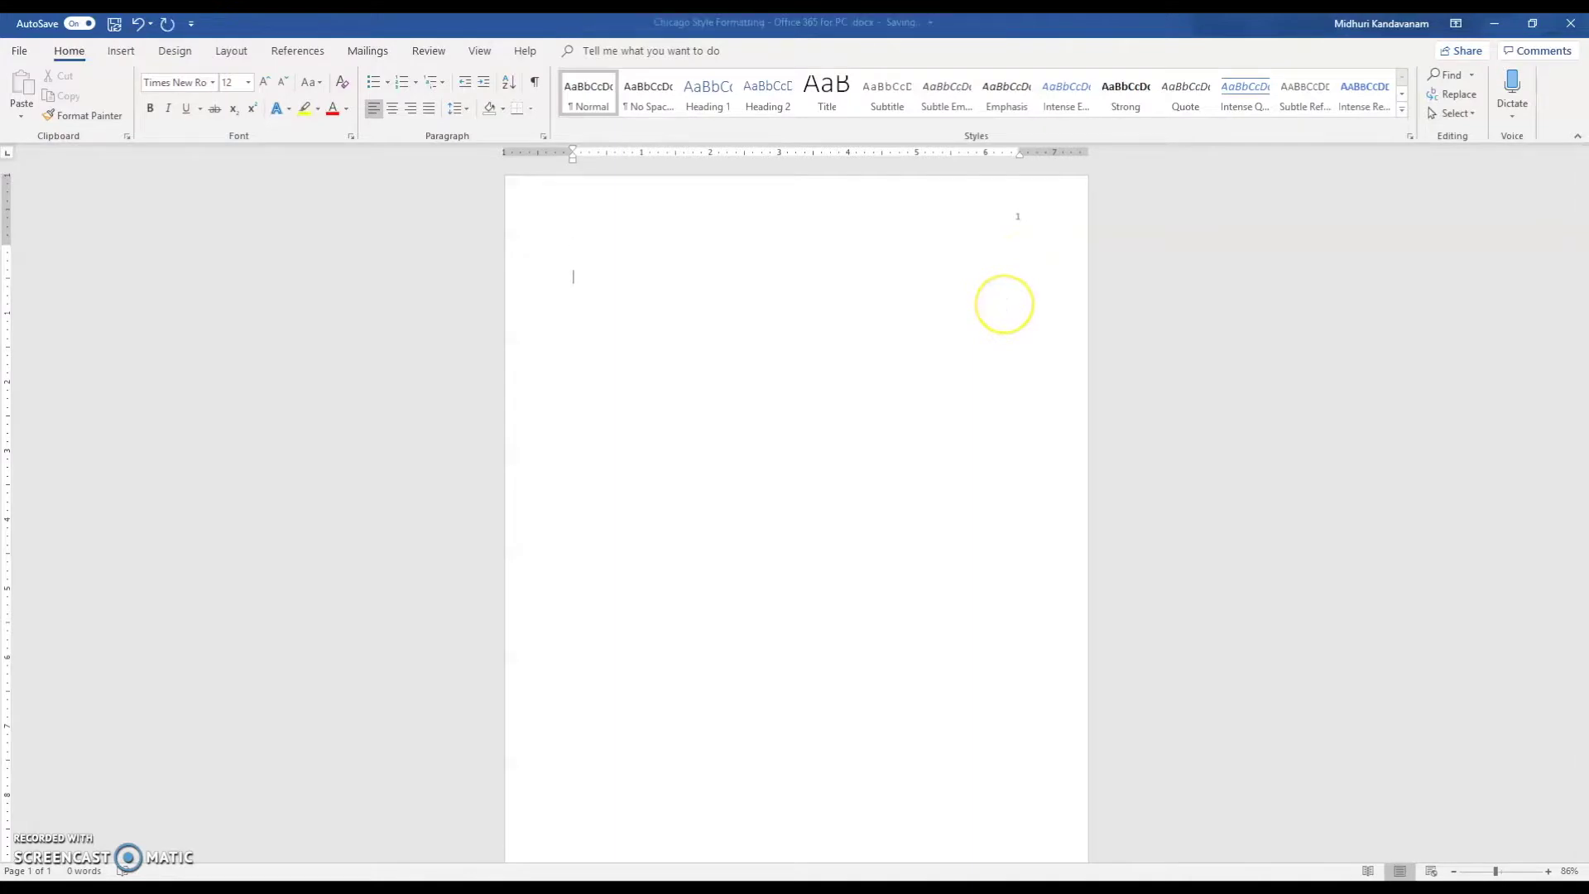
{"action": "key", "text": "Return"}
{"action": "key", "text": "Return"}
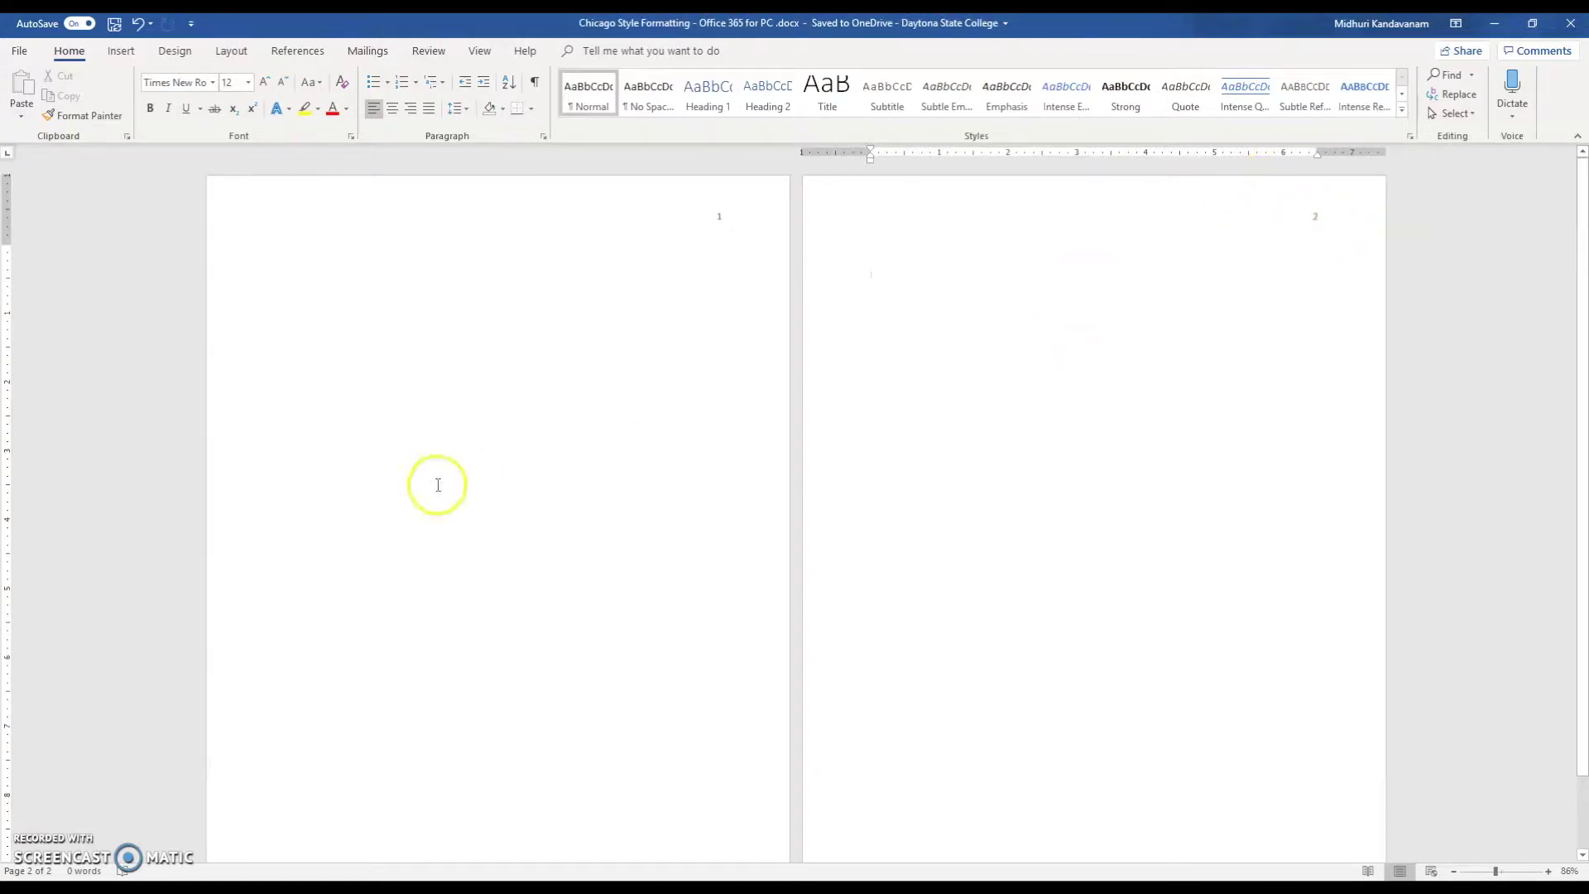
{"action": "key", "text": "ctrl+z"}
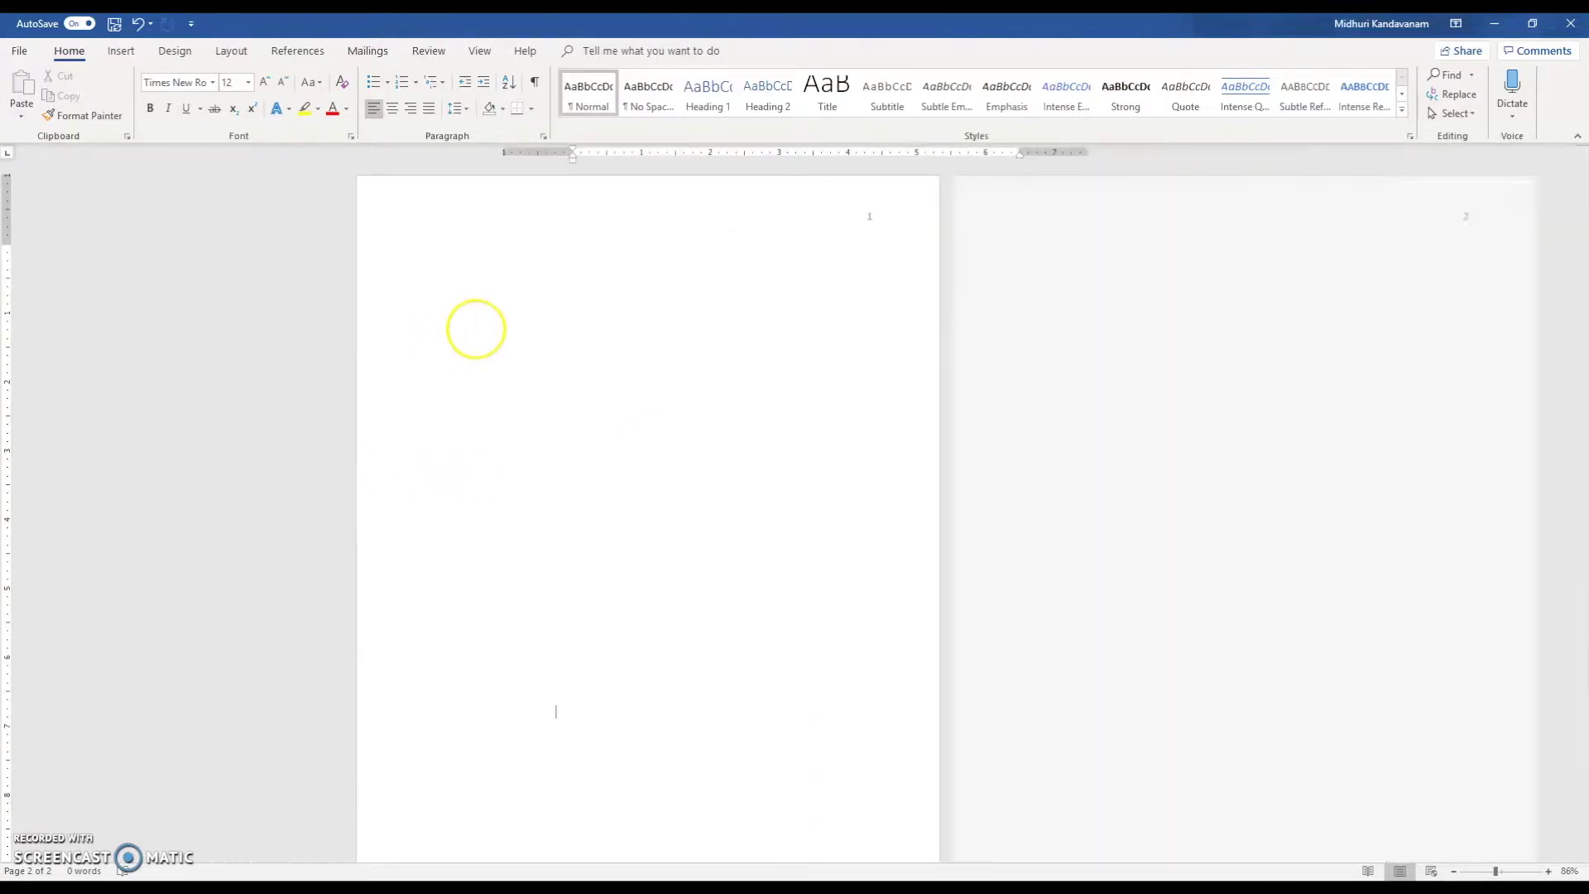
Step: Enable Different First Page in the header and return to the body
{"action": "double_click", "coordinate": [1019, 218]}
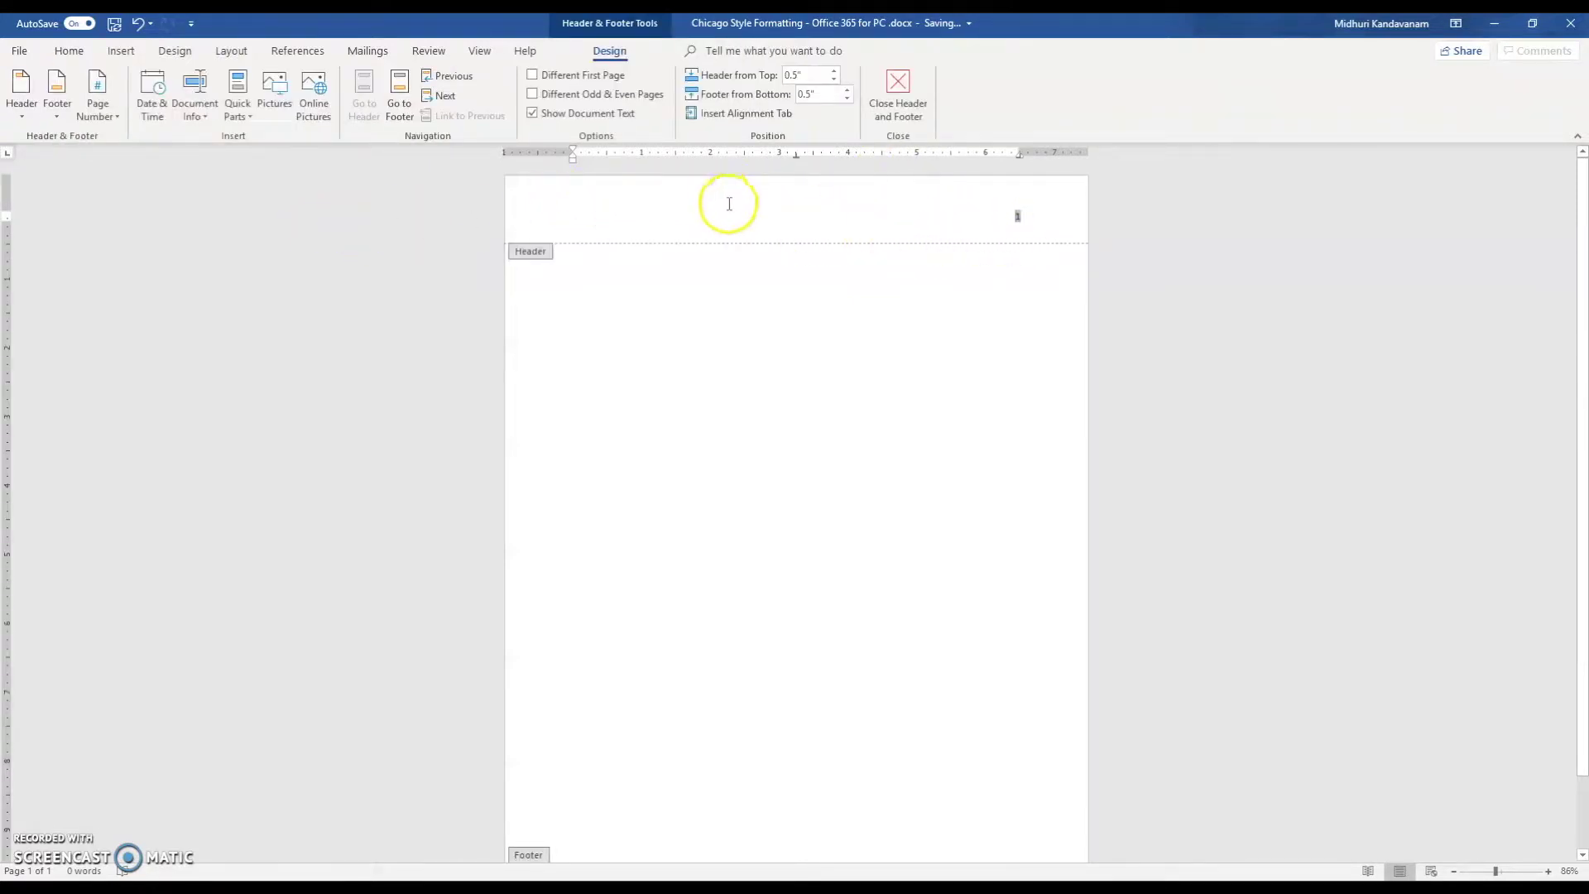
{"action": "left_click", "coordinate": [533, 75]}
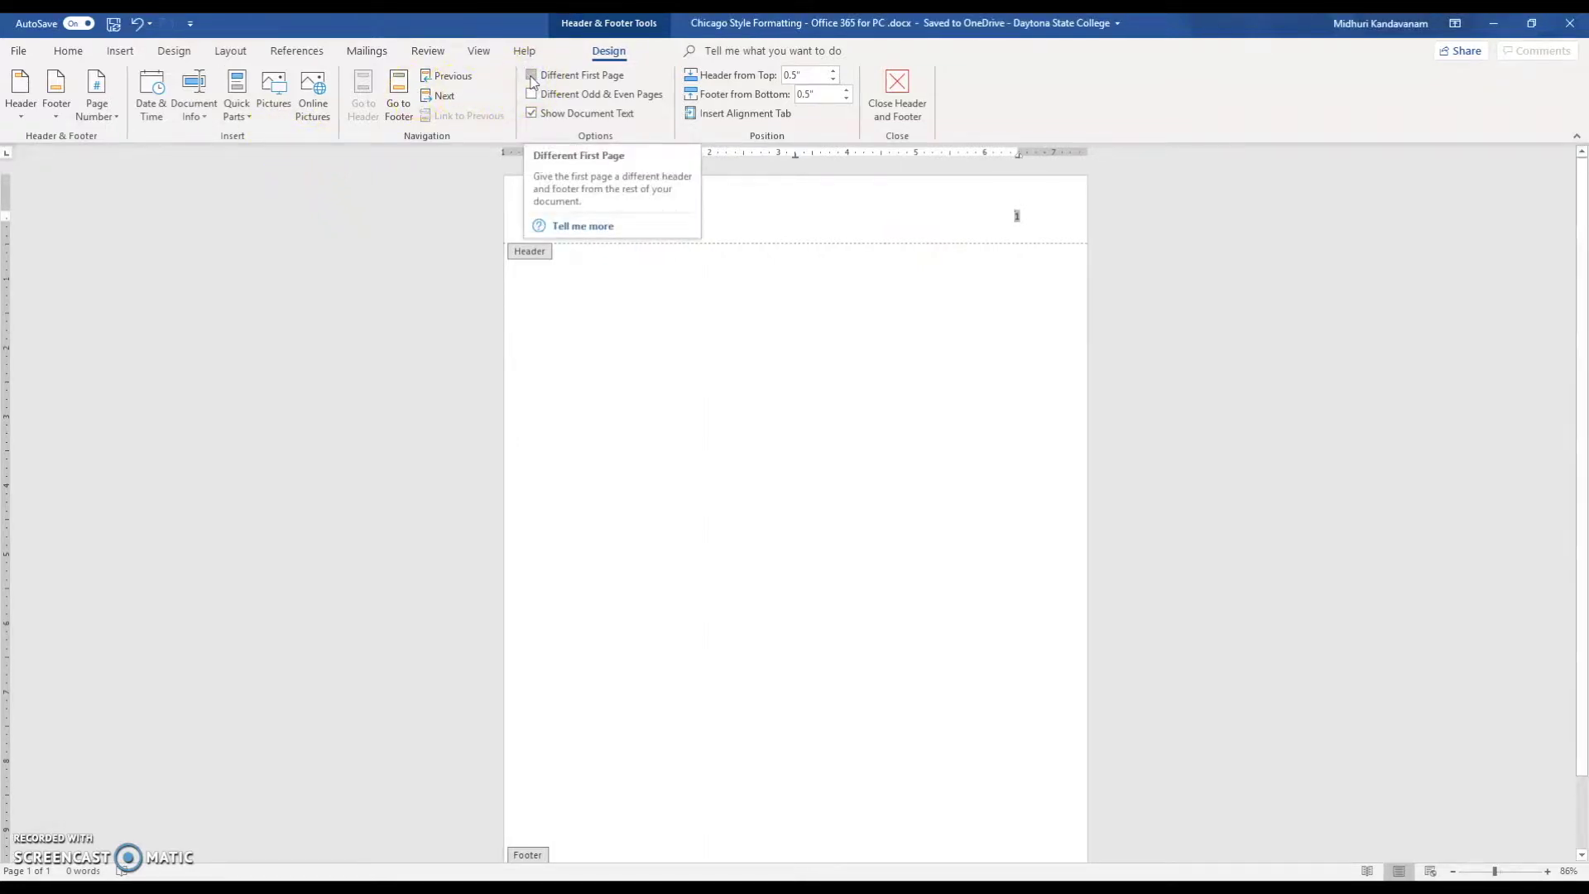
{"action": "left_click", "coordinate": [532, 76]}
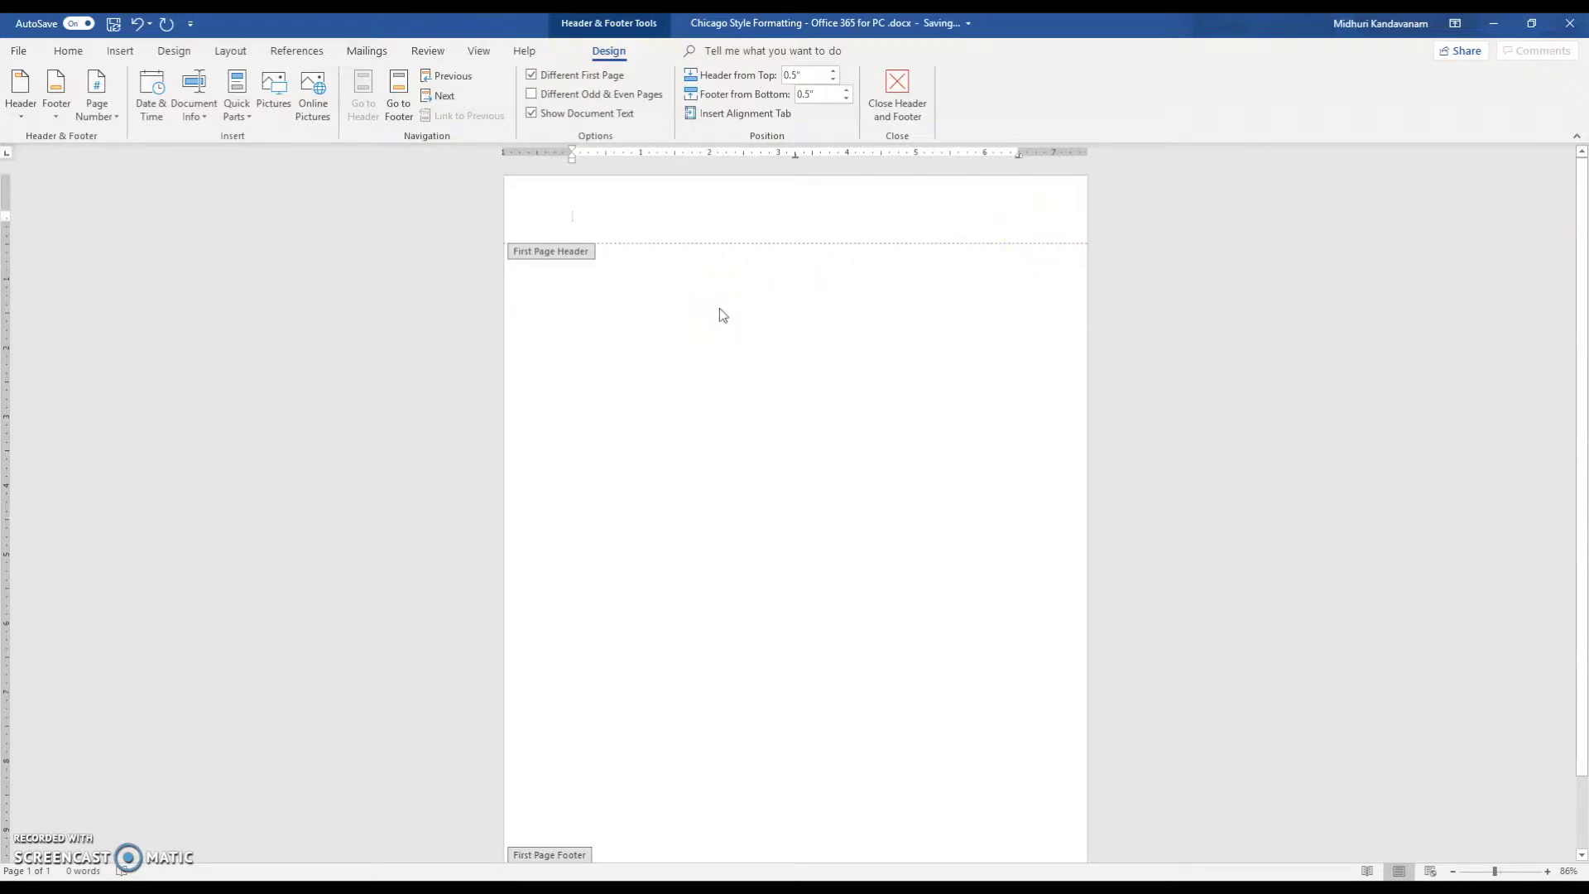
{"action": "double_click", "coordinate": [719, 310]}
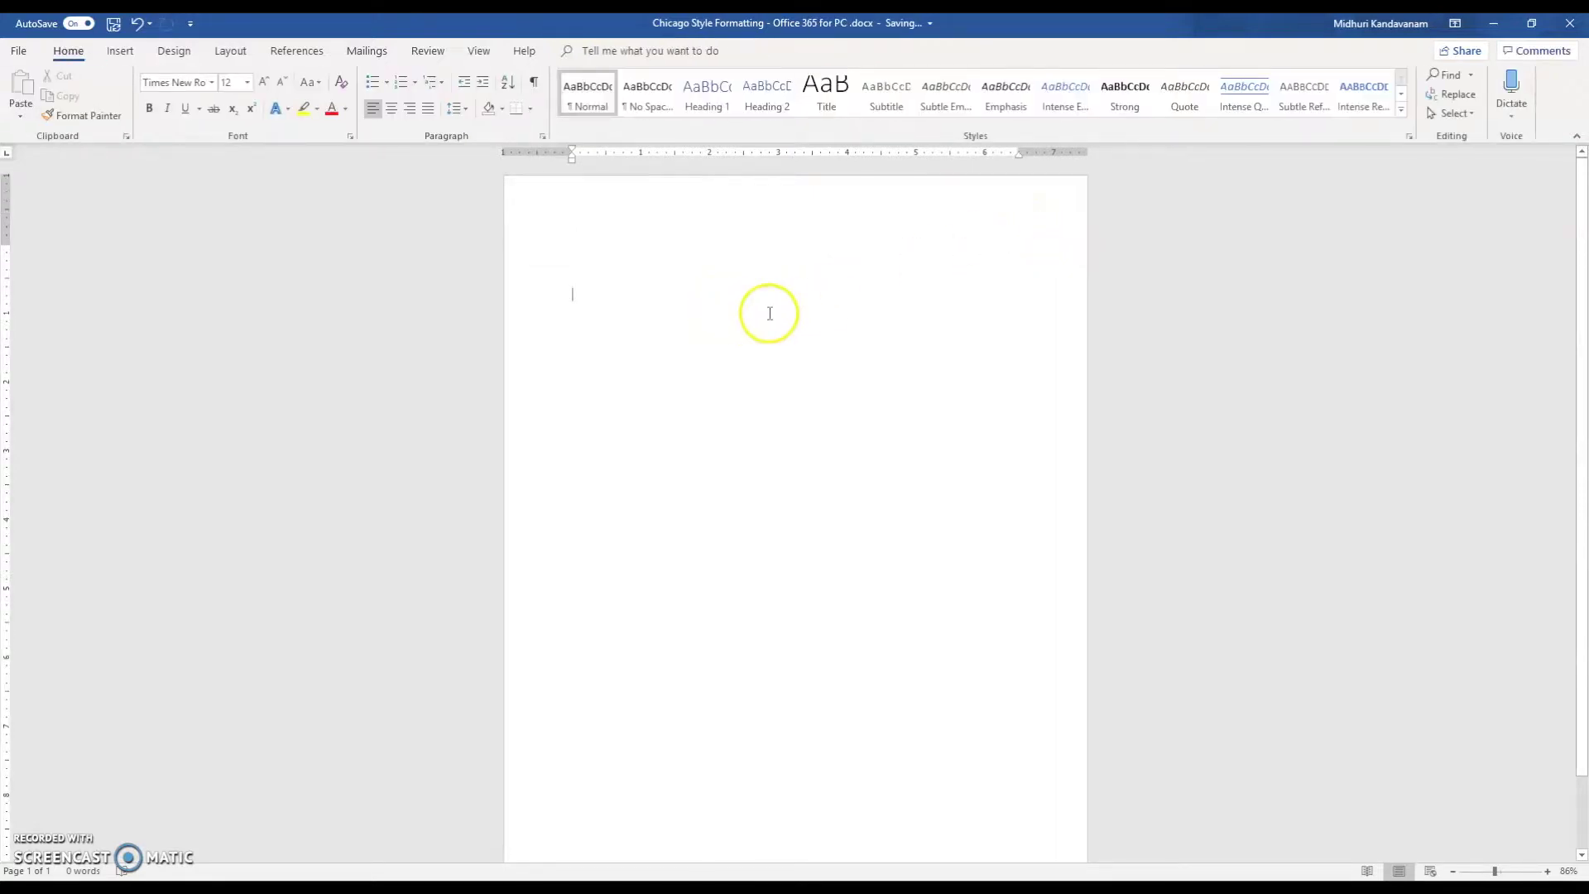
Step: Create a second page with Enter to check its page number
{"action": "key", "text": "Return"}
{"action": "key", "text": "Return"}
{"action": "key", "text": "Return"}
{"action": "key", "text": "Return"}
{"action": "key", "text": "Return"}
{"action": "key", "text": "Return"}
{"action": "key", "text": "Return"}
{"action": "key", "text": "Return"}
{"action": "key", "text": "Return"}
{"action": "key", "text": "Return"}
{"action": "key", "text": "Return"}
{"action": "key", "text": "Return"}
{"action": "key", "text": "Return"}
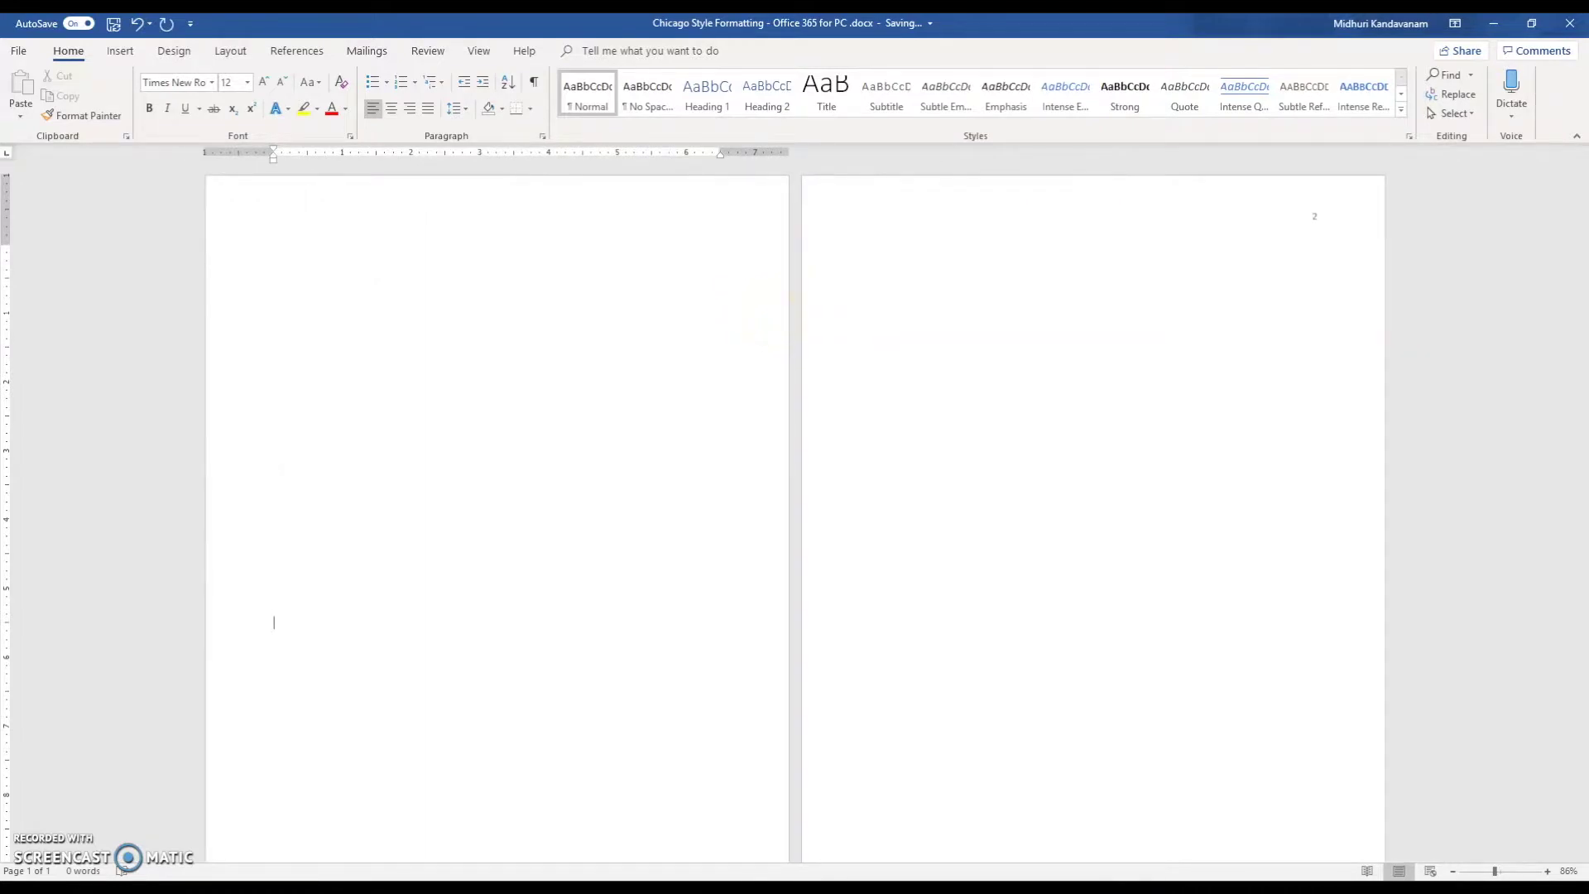
{"action": "left_click", "coordinate": [1324, 225]}
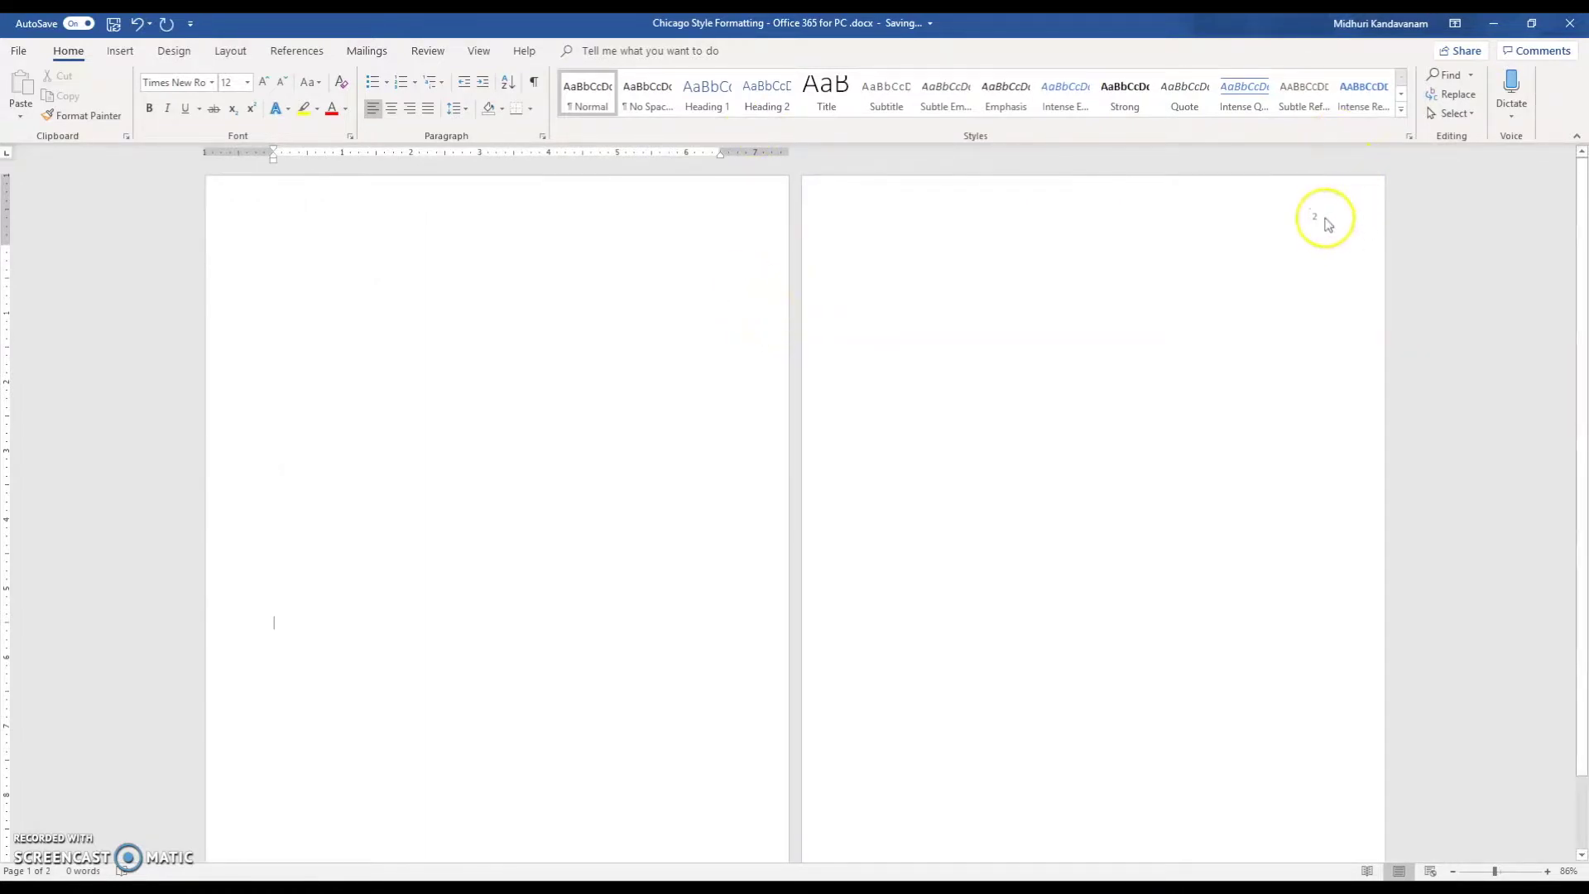
{"action": "left_click", "coordinate": [1326, 226]}
Step: Set page numbering to start at 0 in the Page Number Format dialog
{"action": "left_click", "coordinate": [124, 53]}
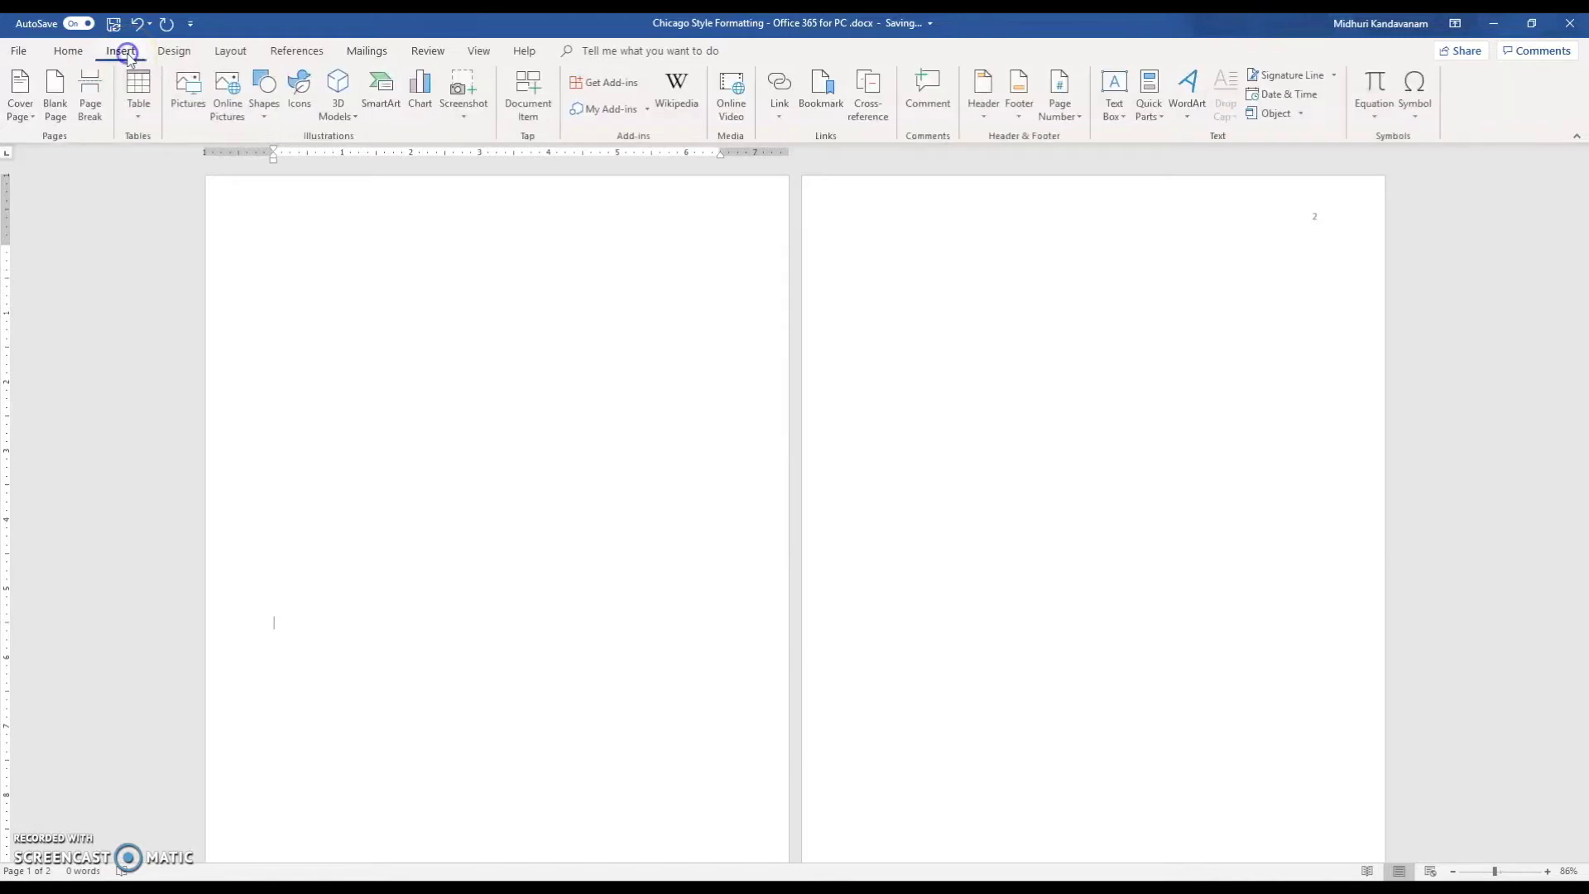
{"action": "left_click", "coordinate": [1069, 106]}
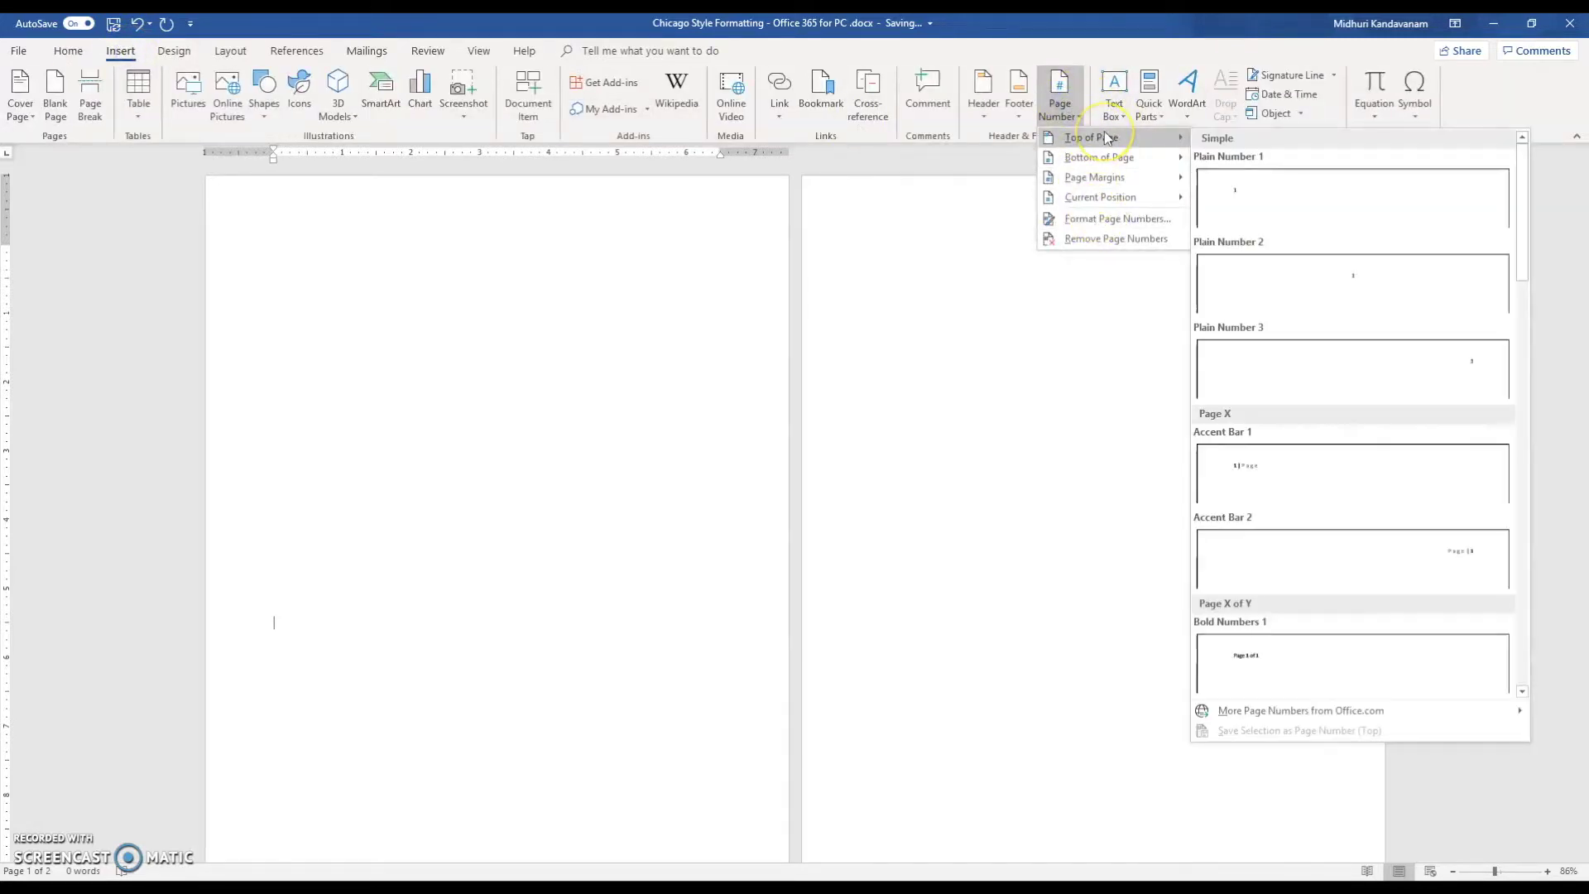
{"action": "mouse_move", "coordinate": [1123, 182]}
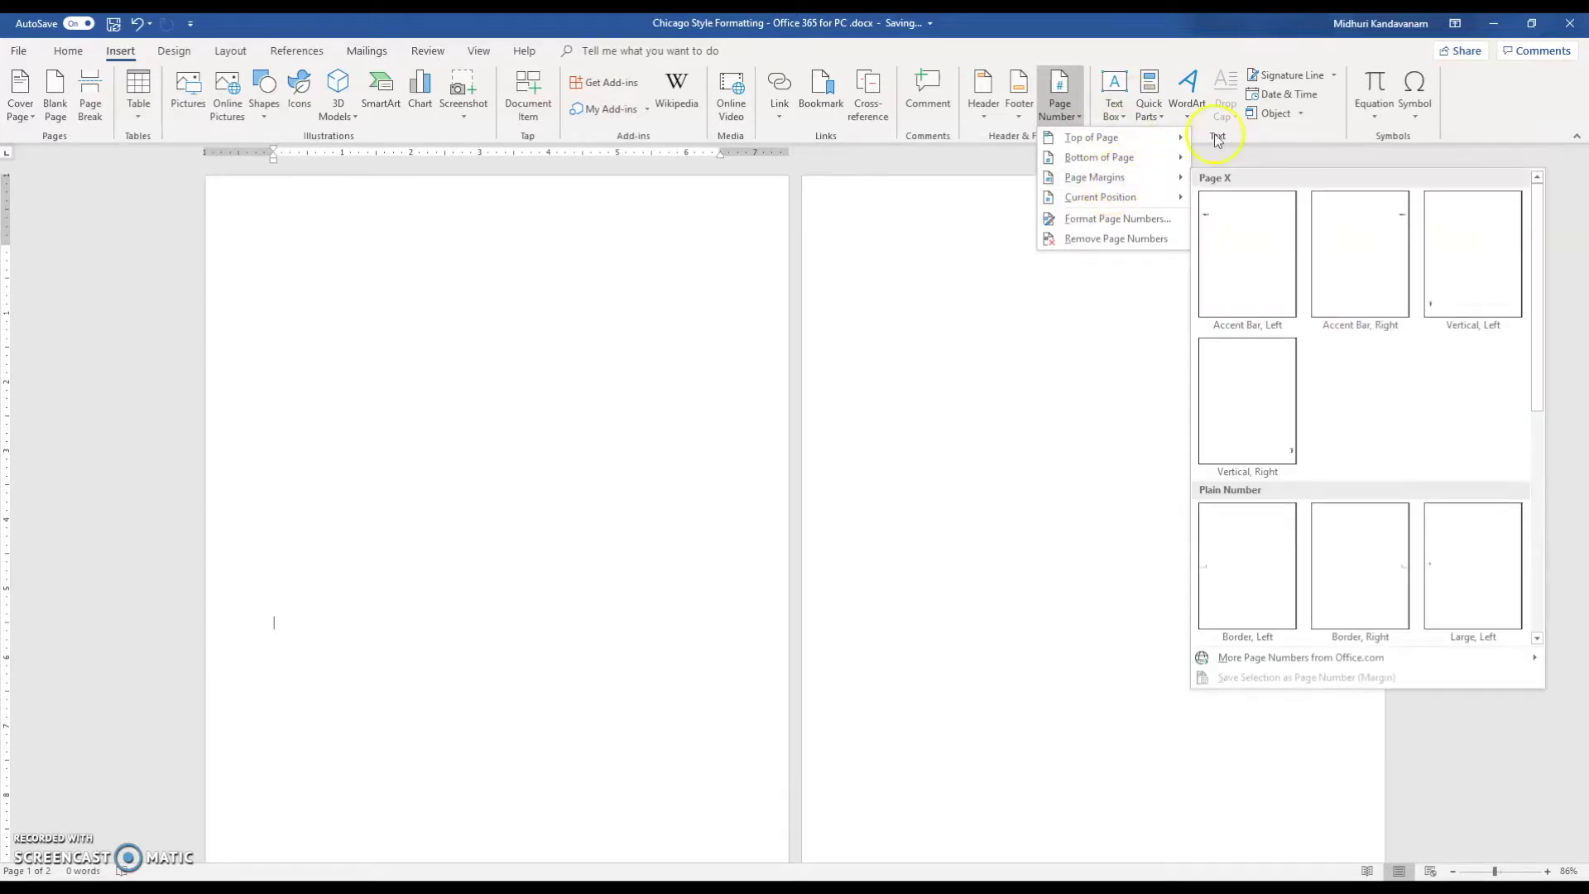
{"action": "left_click", "coordinate": [1117, 220]}
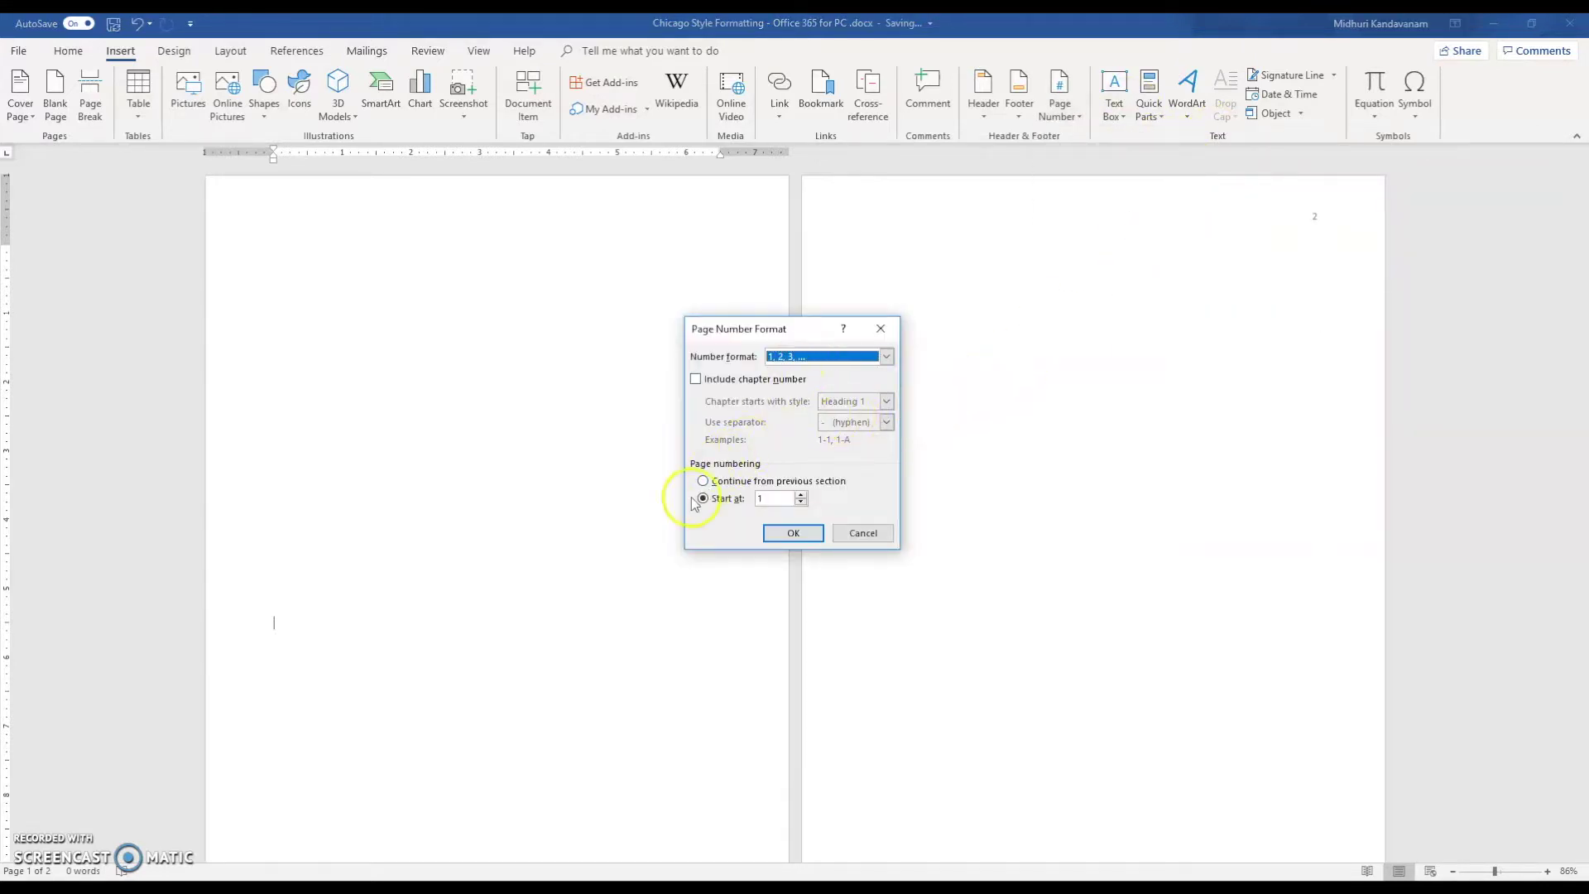
{"action": "left_click", "coordinate": [800, 493]}
{"action": "left_click", "coordinate": [800, 494]}
{"action": "left_click", "coordinate": [800, 501]}
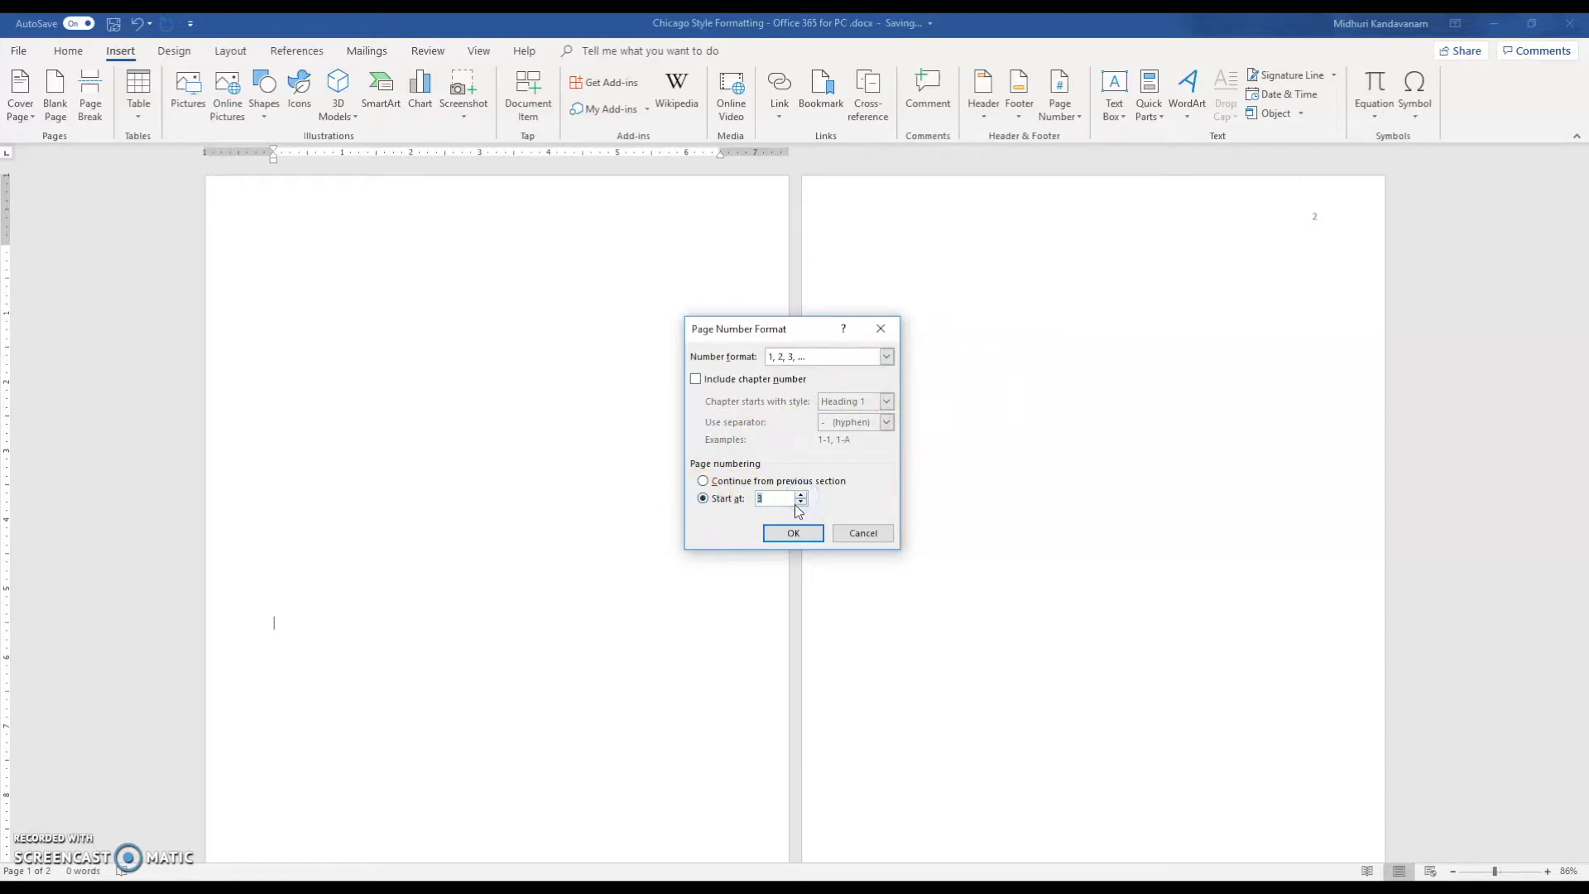
{"action": "left_click", "coordinate": [800, 502]}
{"action": "left_click", "coordinate": [800, 502]}
{"action": "left_click", "coordinate": [793, 533]}
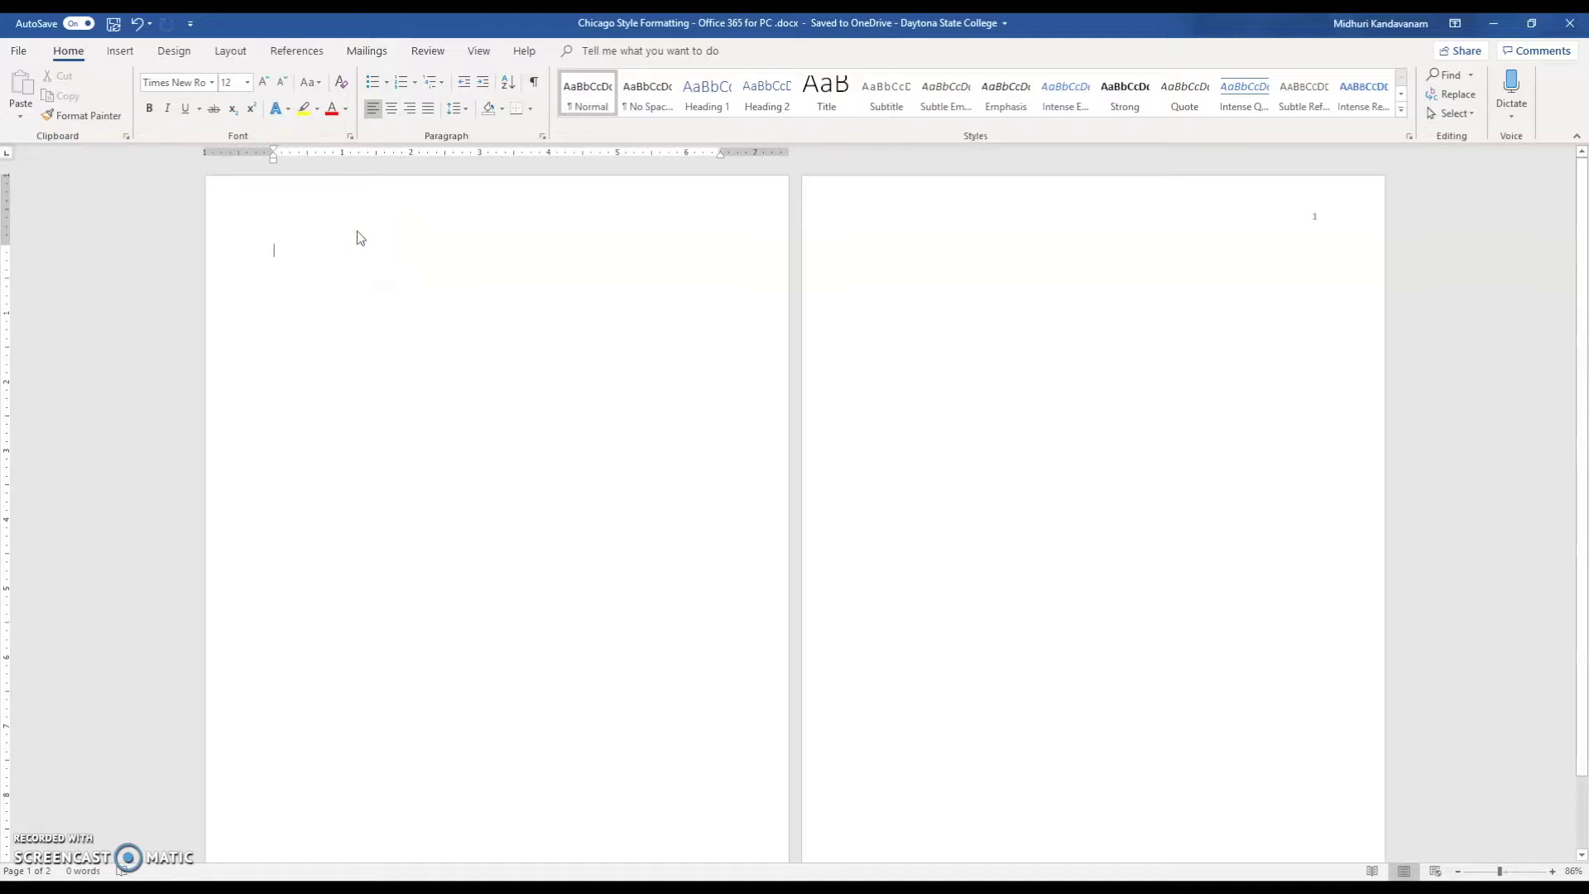
Step: Set Double line spacing and 0 pt After spacing in the Paragraph dialog
{"action": "left_click", "coordinate": [294, 253]}
{"action": "left_click", "coordinate": [312, 255]}
{"action": "left_click", "coordinate": [309, 249]}
{"action": "right_click", "coordinate": [287, 252]}
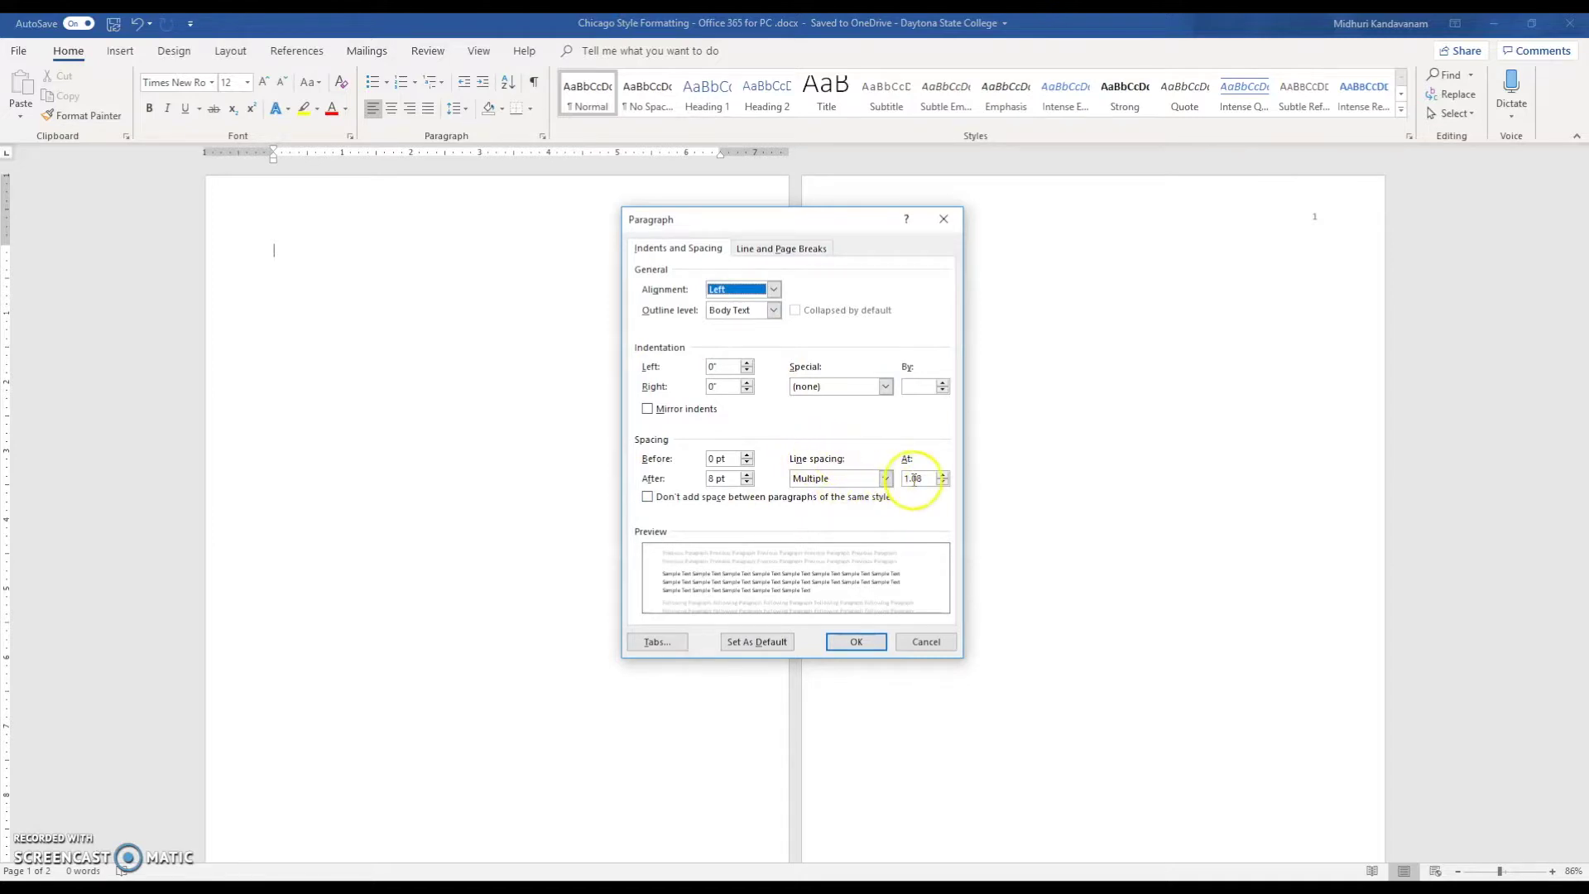
{"action": "left_click", "coordinate": [884, 478]}
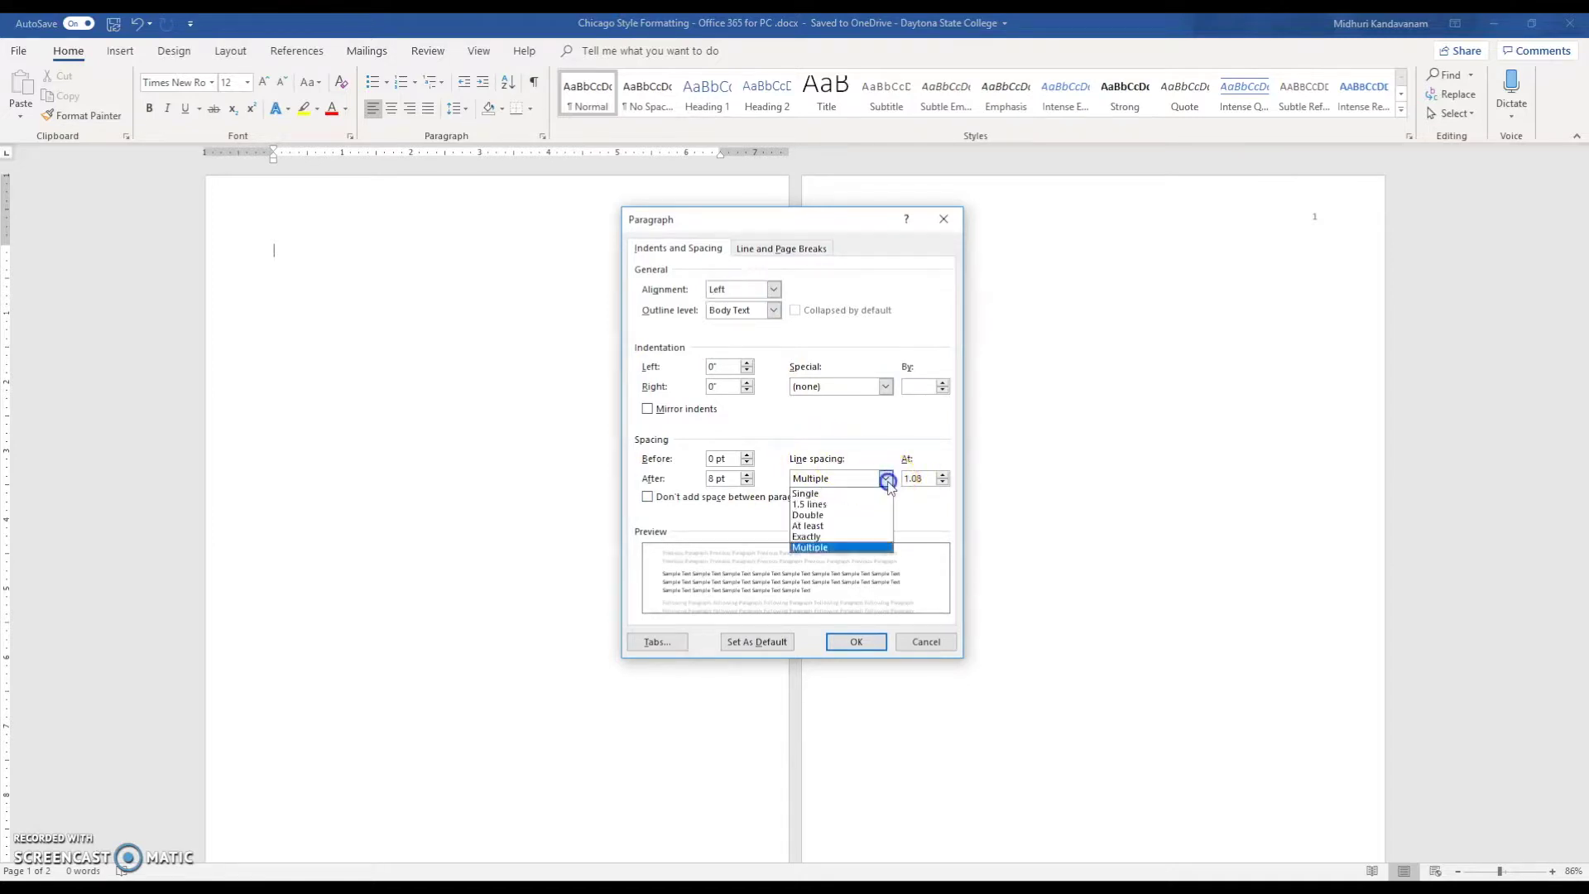
{"action": "left_click", "coordinate": [816, 514]}
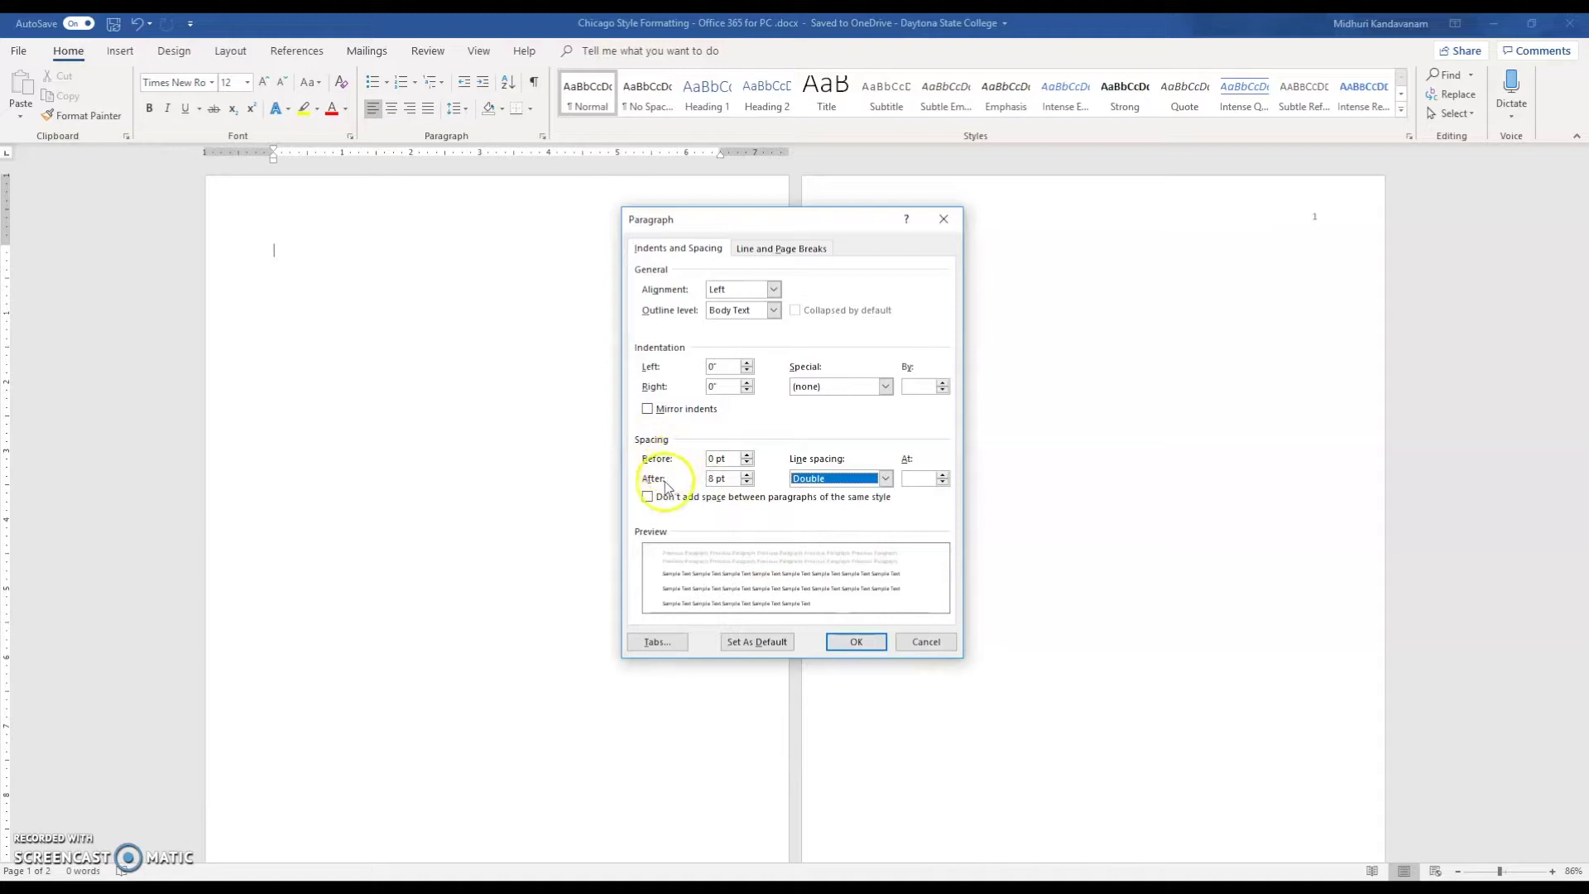
{"action": "left_click", "coordinate": [746, 483]}
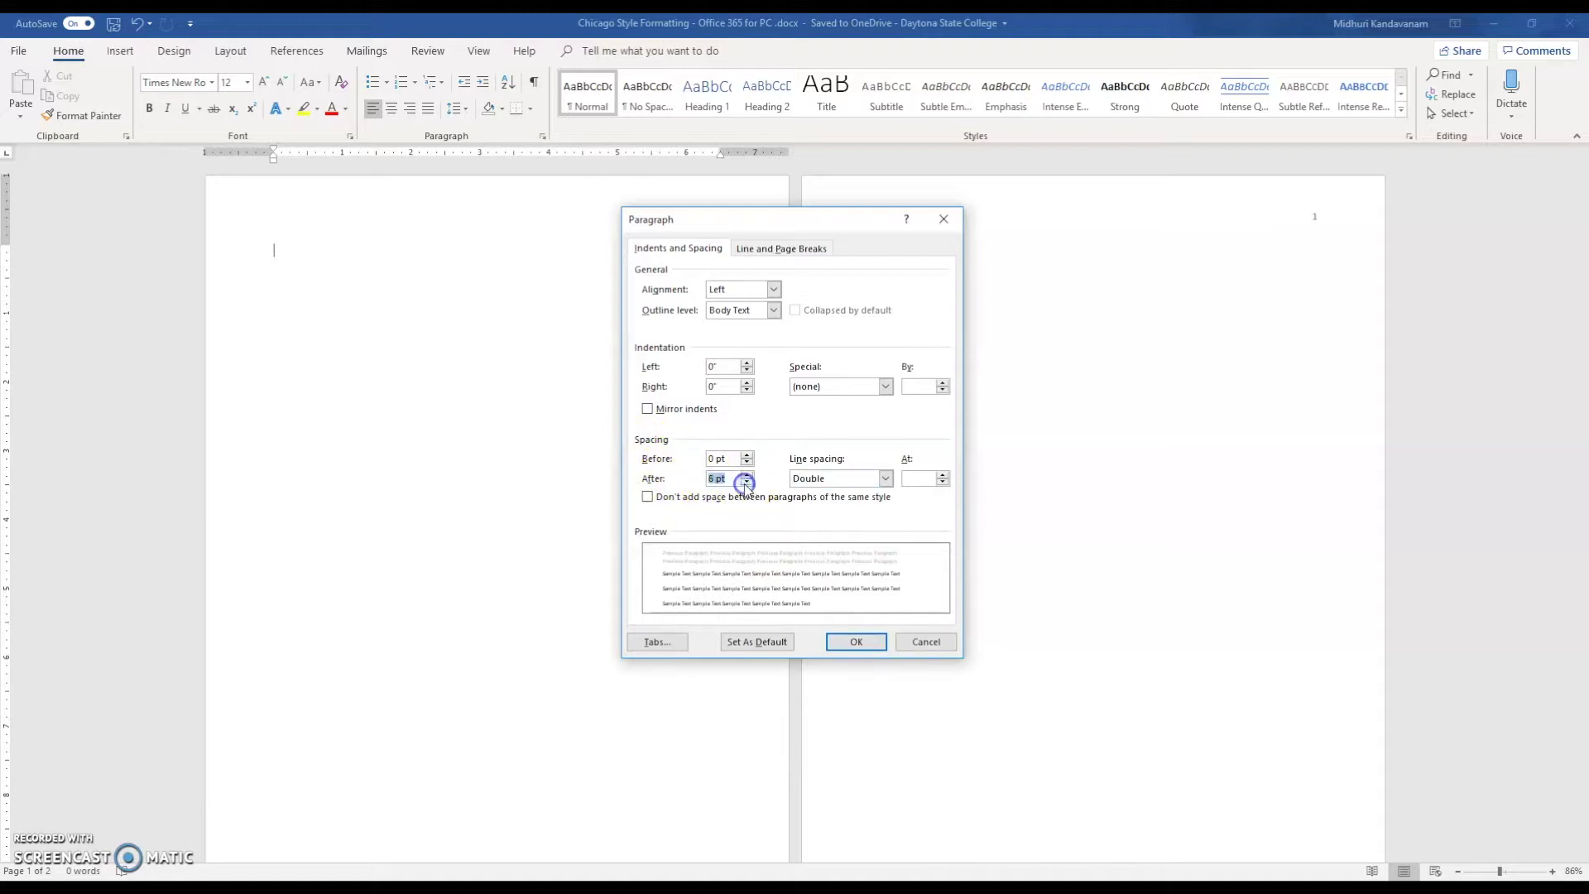
{"action": "left_click", "coordinate": [747, 483]}
{"action": "left_click", "coordinate": [858, 642]}
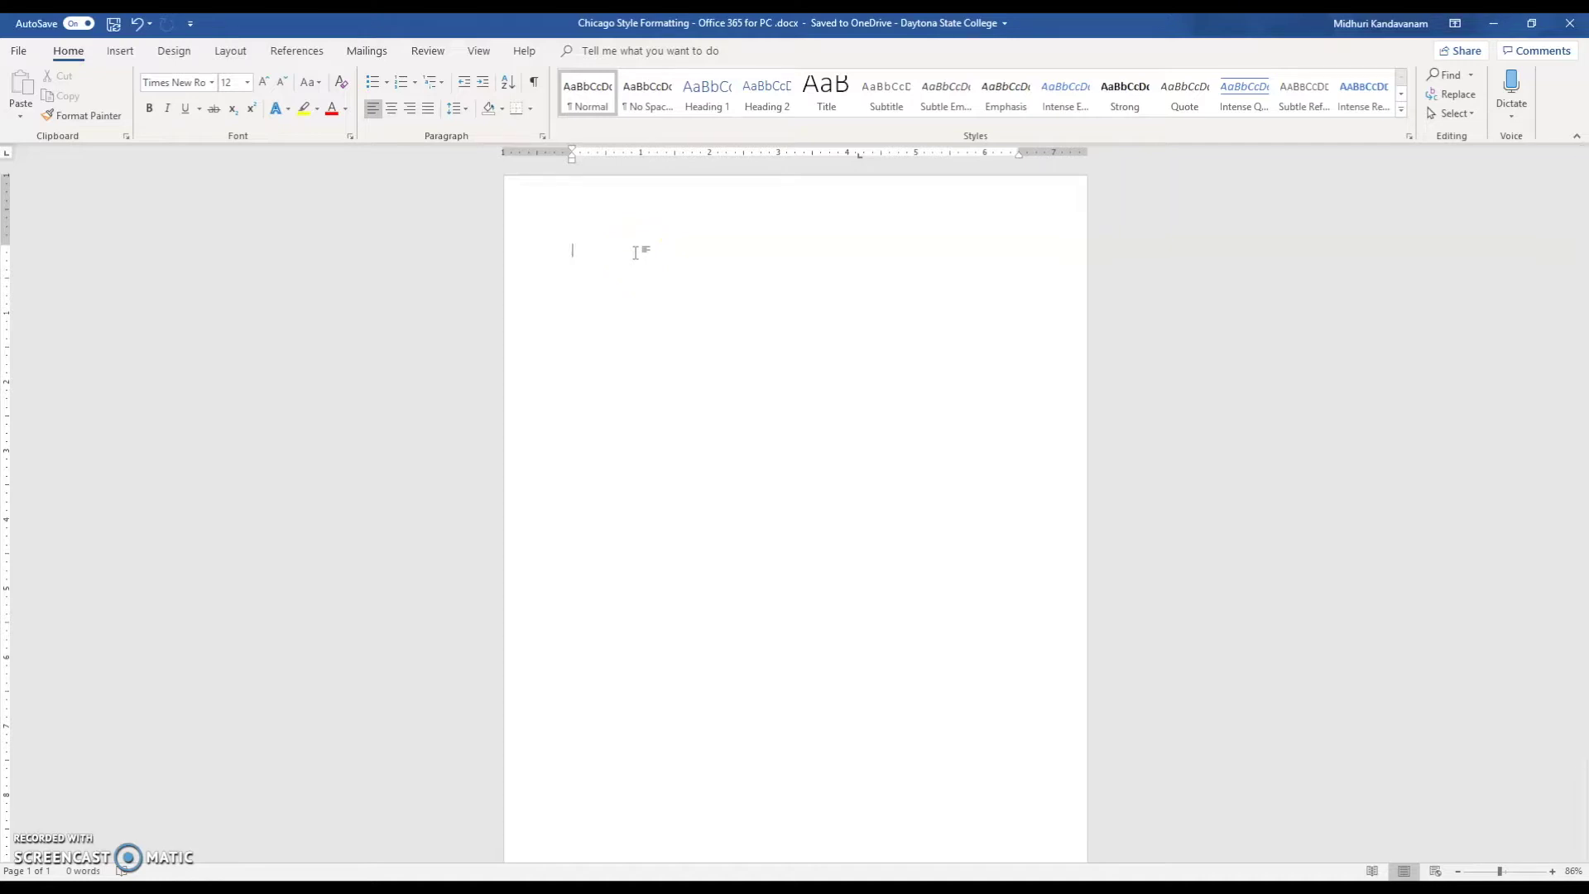
Step: Move down the title page, centre the line and type 'Chicago Style Formatting: Subtitle'
{"action": "key", "text": "Return"}
{"action": "key", "text": "Return"}
{"action": "key", "text": "Return"}
{"action": "key", "text": "Return"}
{"action": "key", "text": "Return"}
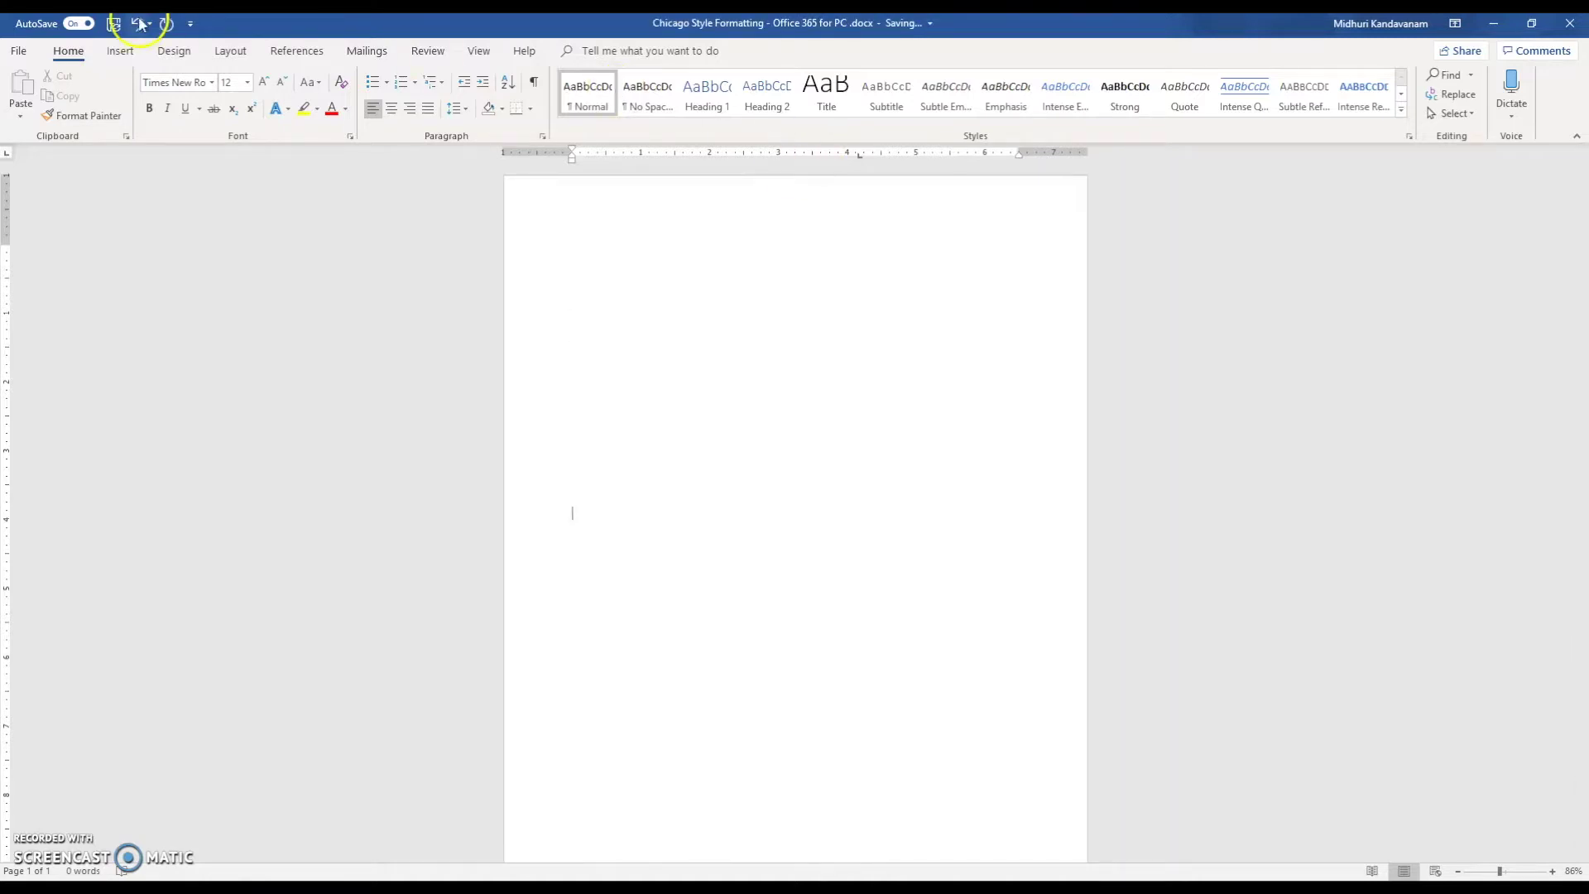
{"action": "left_click", "coordinate": [391, 111]}
{"action": "type", "text": "Chic"}
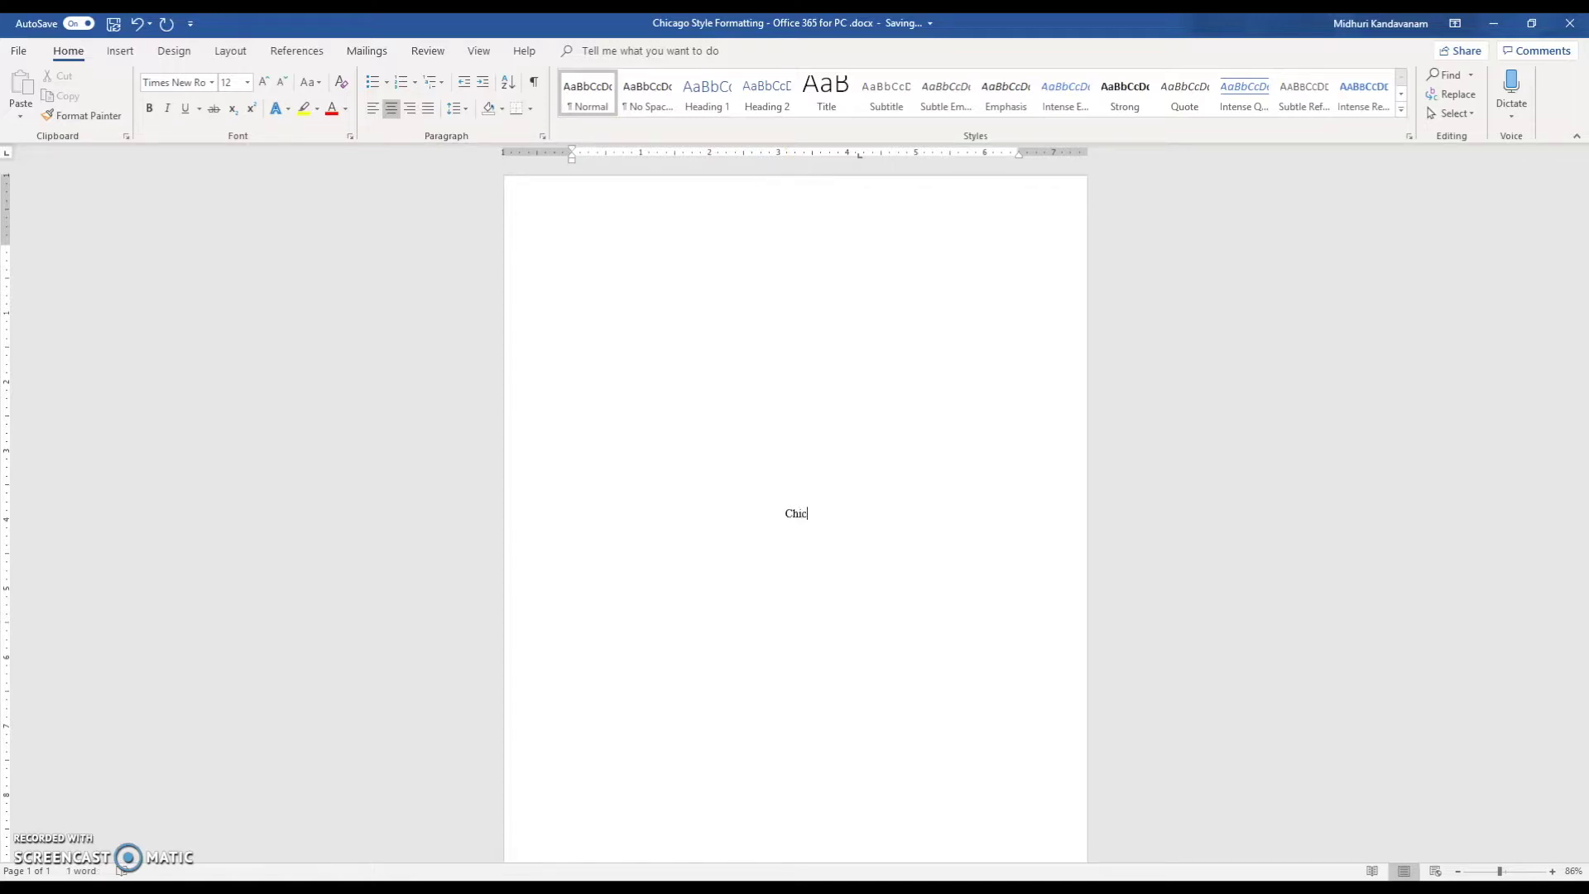
{"action": "type", "text": "ago Style Formatting"}
{"action": "type", "text": ":"}
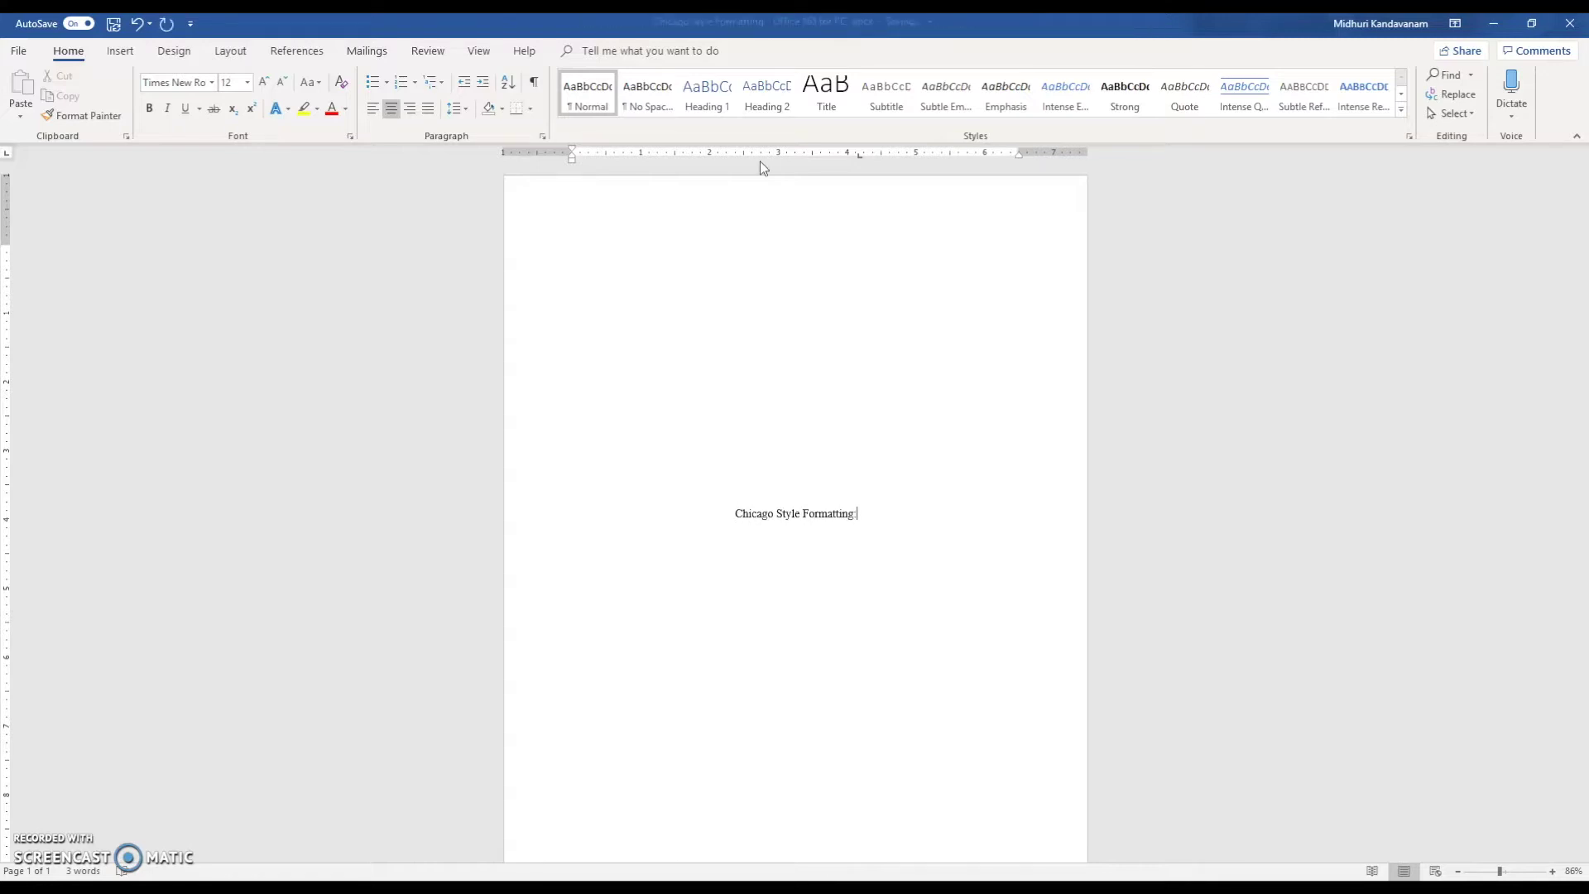
{"action": "type", "text": " Su"}
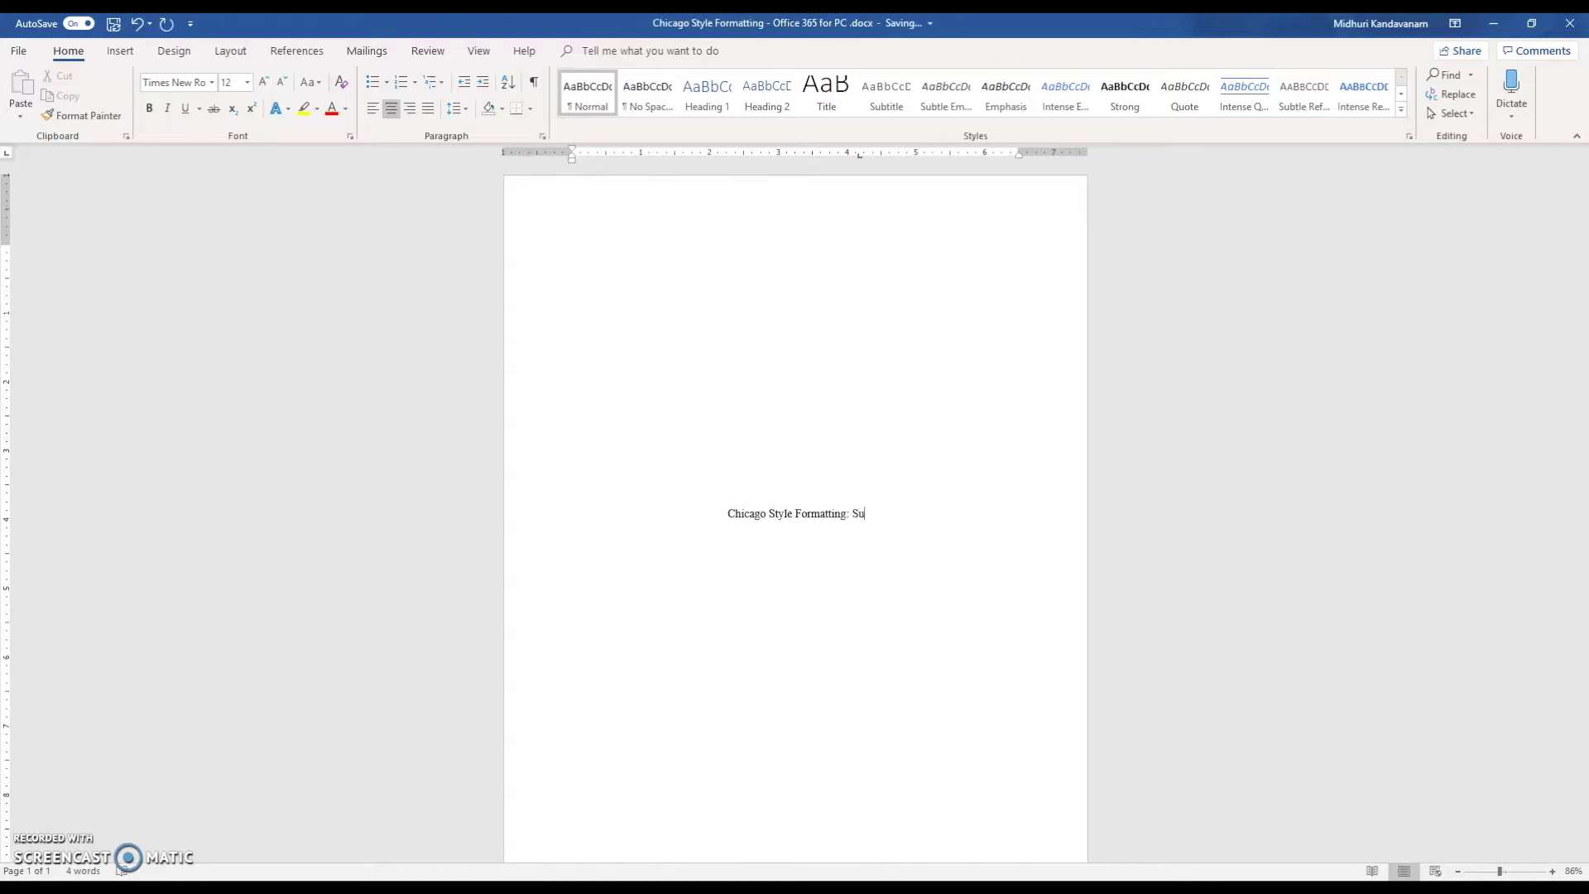
{"action": "type", "text": "btitle"}
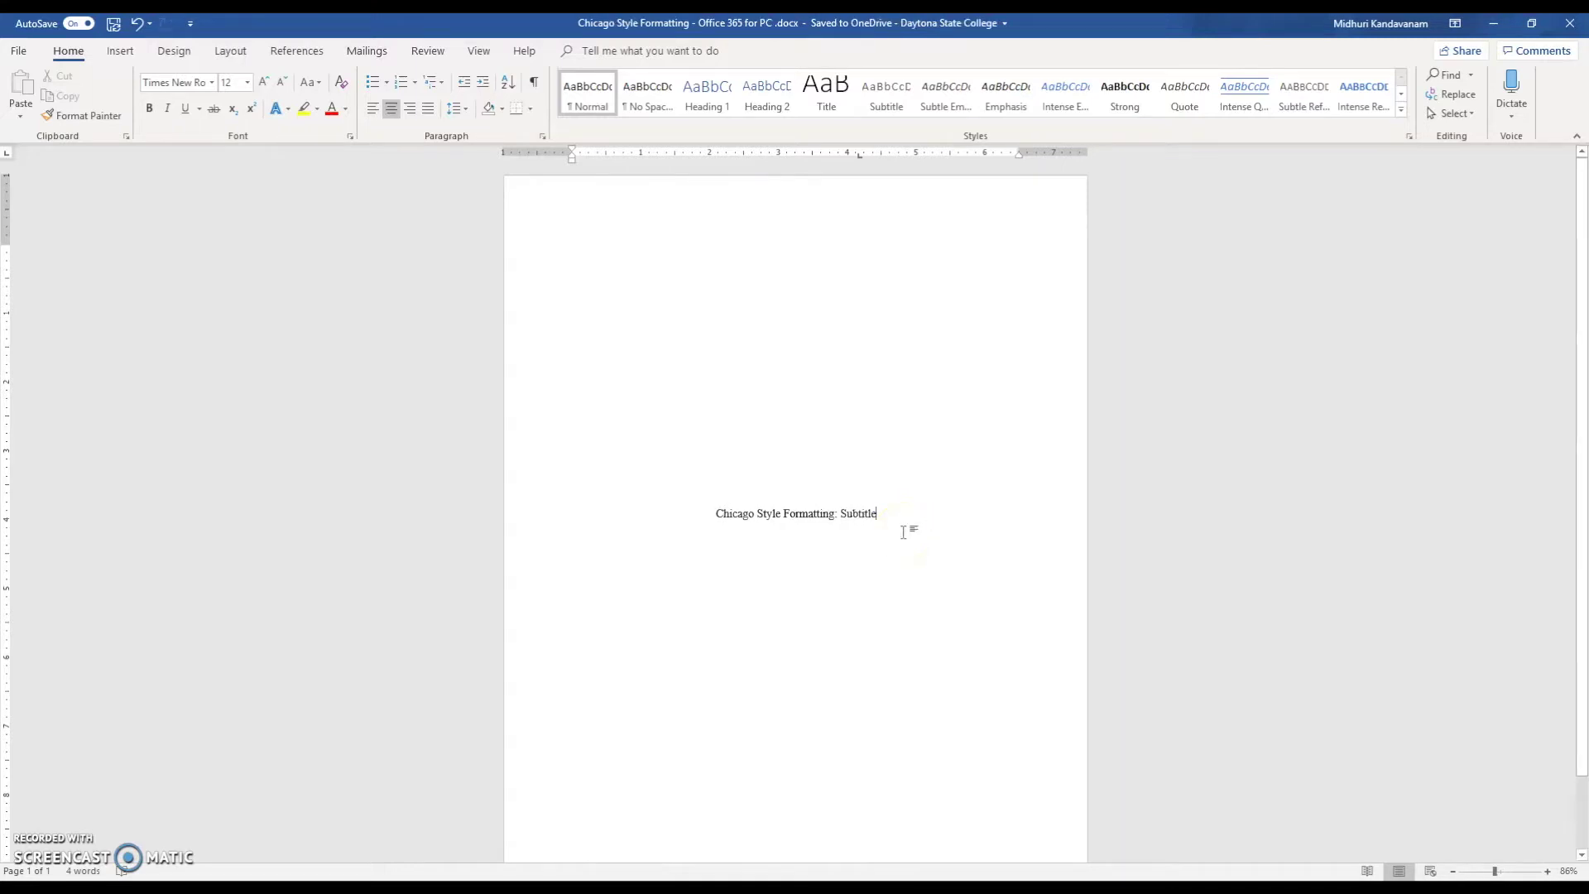
Step: Add blank lines below the title and type the author's name centred
{"action": "key", "text": "Return"}
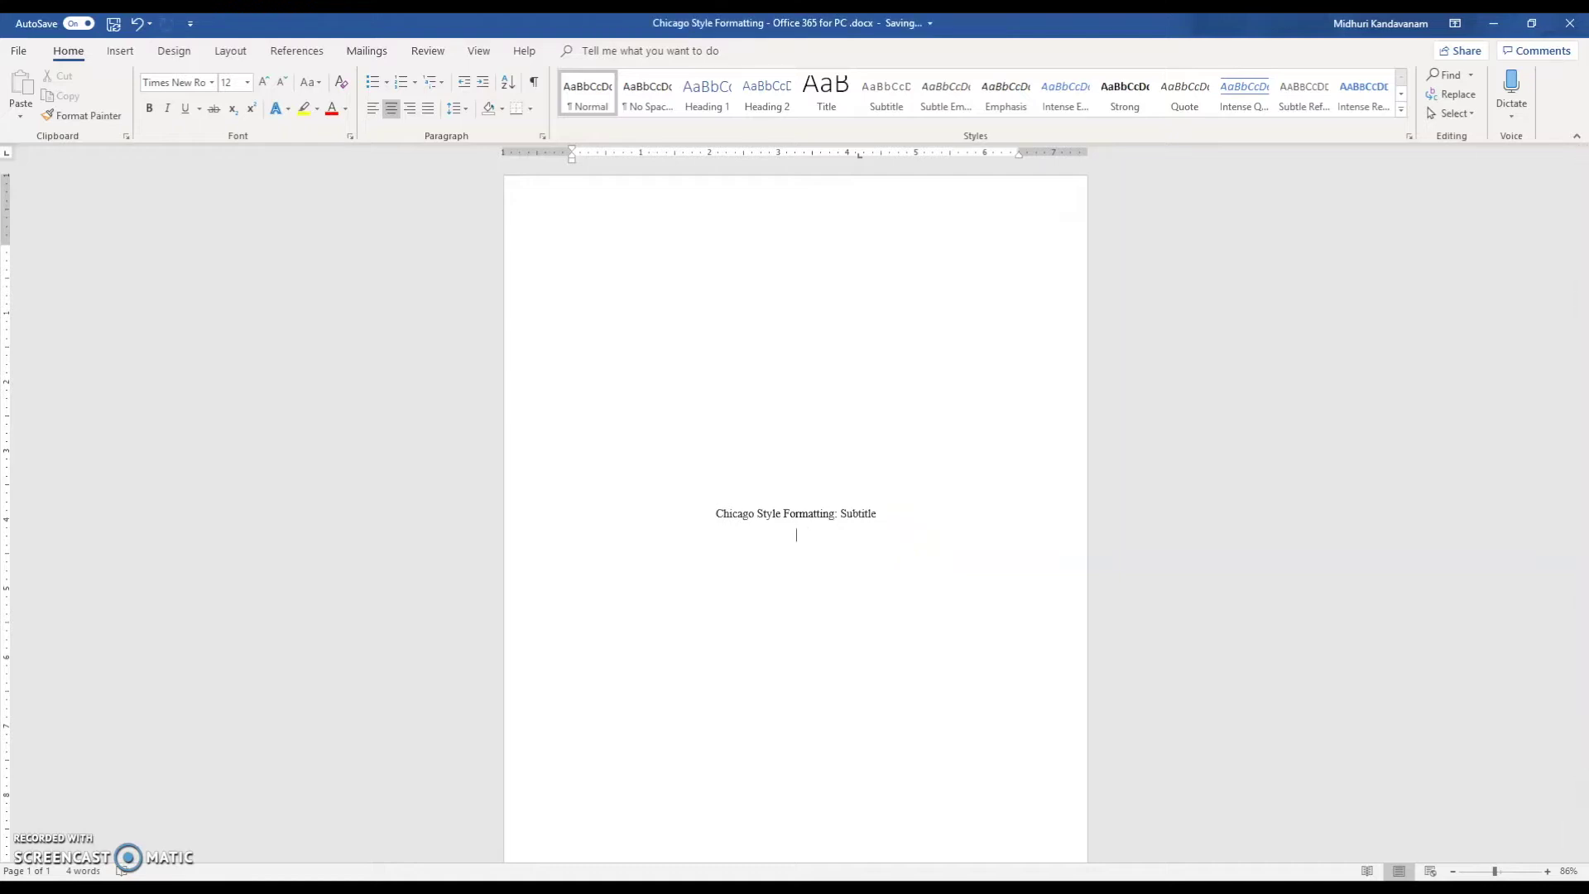
{"action": "key", "text": "Return"}
{"action": "key", "text": "Return"}
{"action": "key", "text": "Return"}
{"action": "type", "text": "Midhuri Kandavanam"}
{"action": "left_click", "coordinate": [850, 627]}
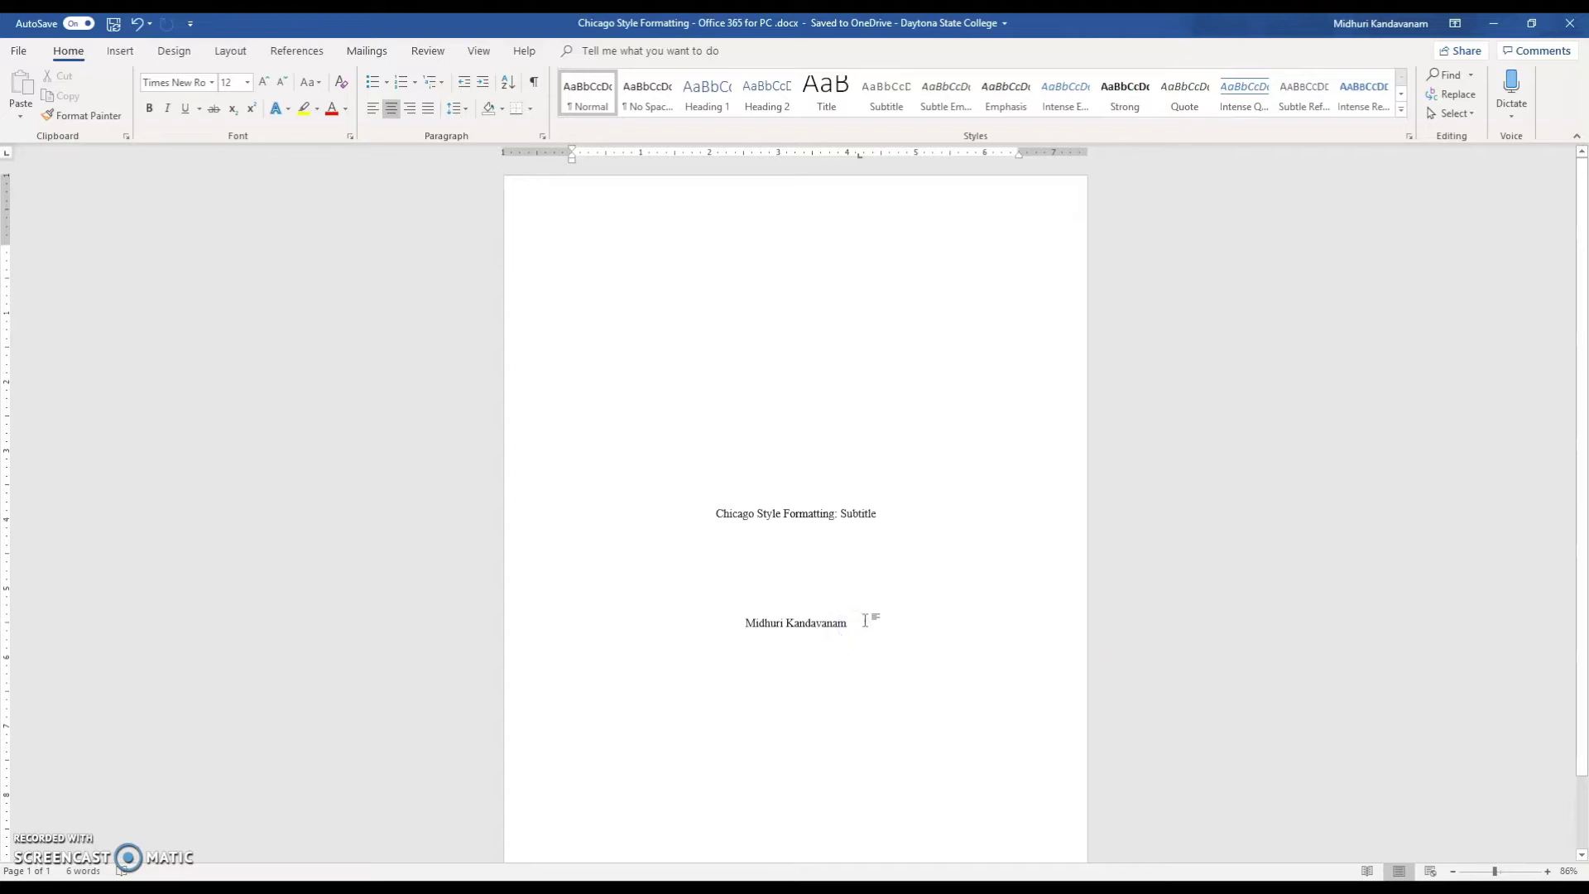
{"action": "key", "text": "Return"}
Step: Type the professor's name, course History 2008 and date October/19/2019 on centred lines
{"action": "type", "text": "Profe"}
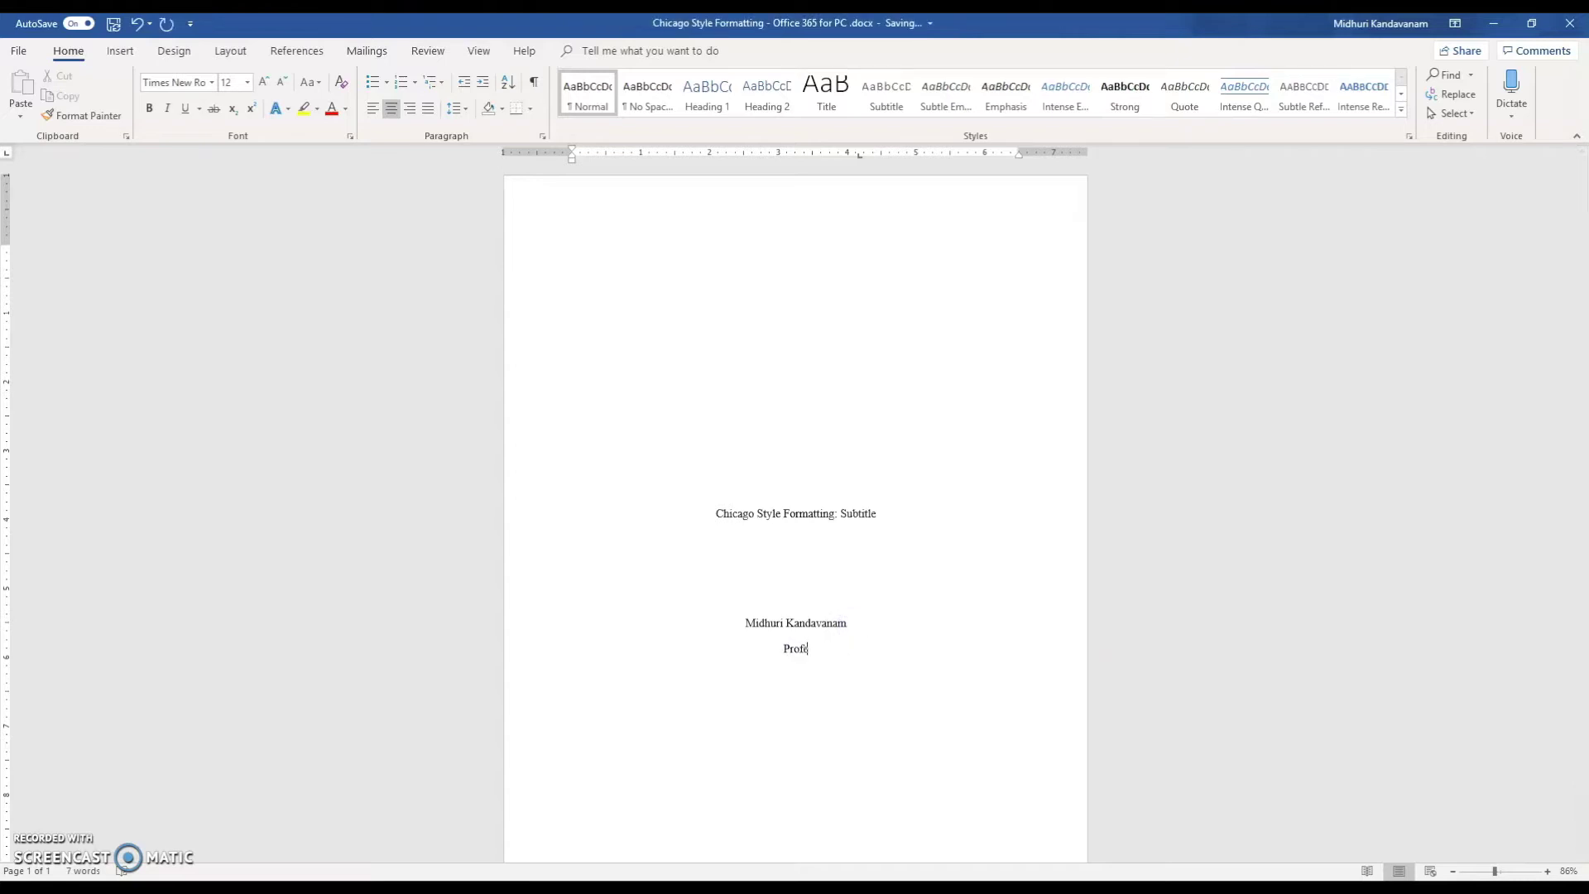
{"action": "type", "text": "ssor Johnson "}
{"action": "type", "text": "Histor"}
{"action": "type", "text": "y 2008 "}
{"action": "type", "text": "October"}
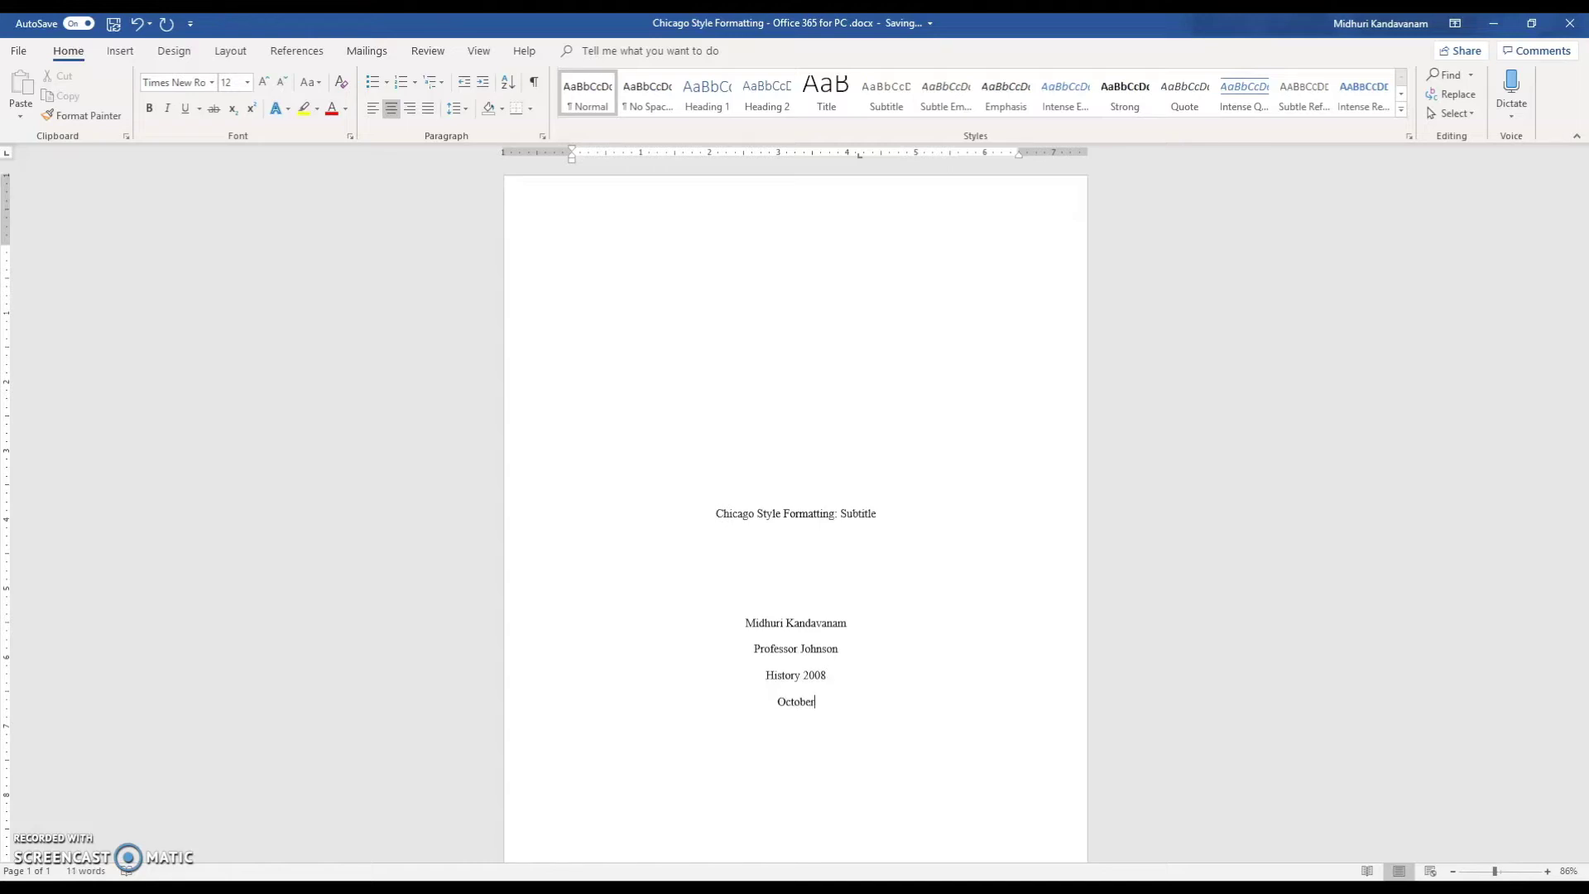
{"action": "type", "text": "/19/2019"}
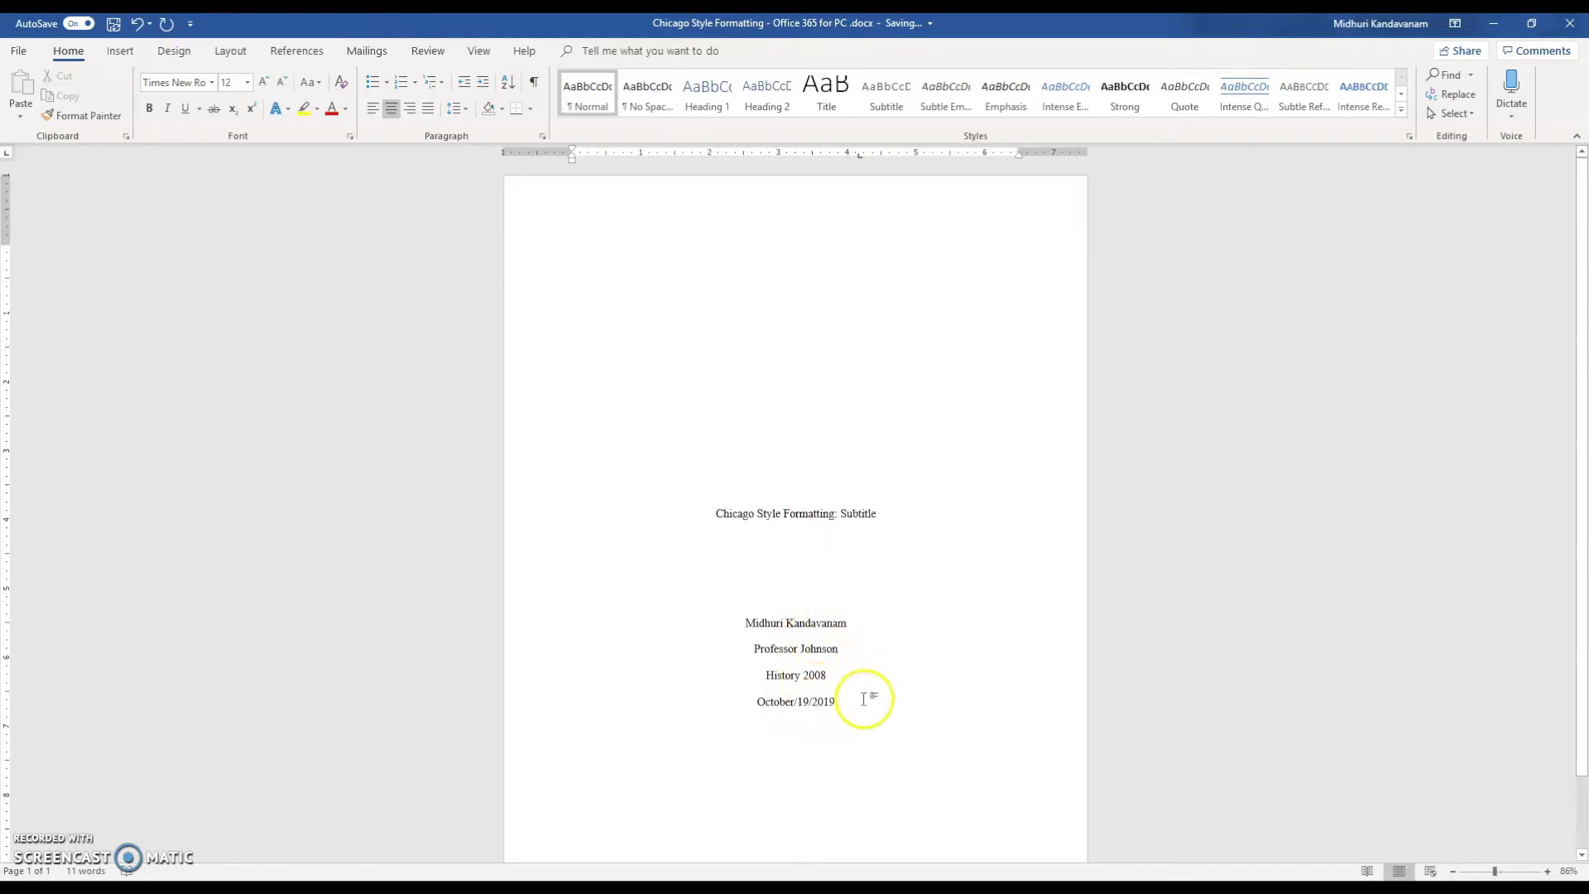
{"action": "left_click_drag", "start_coordinate": [862, 693], "coordinate": [747, 620]}
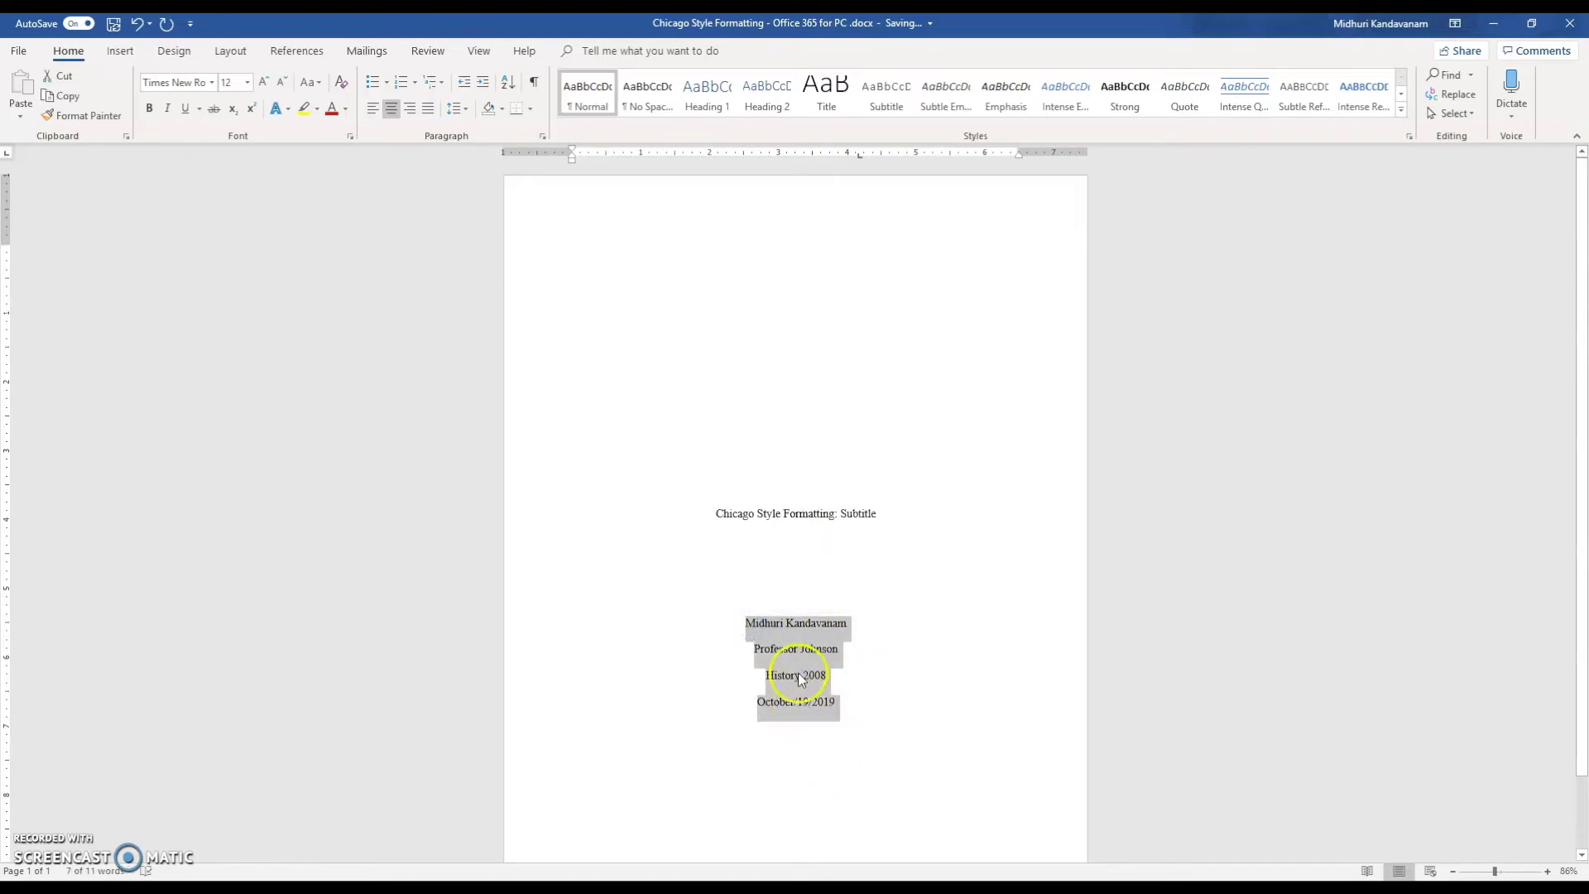
{"action": "left_click", "coordinate": [843, 716]}
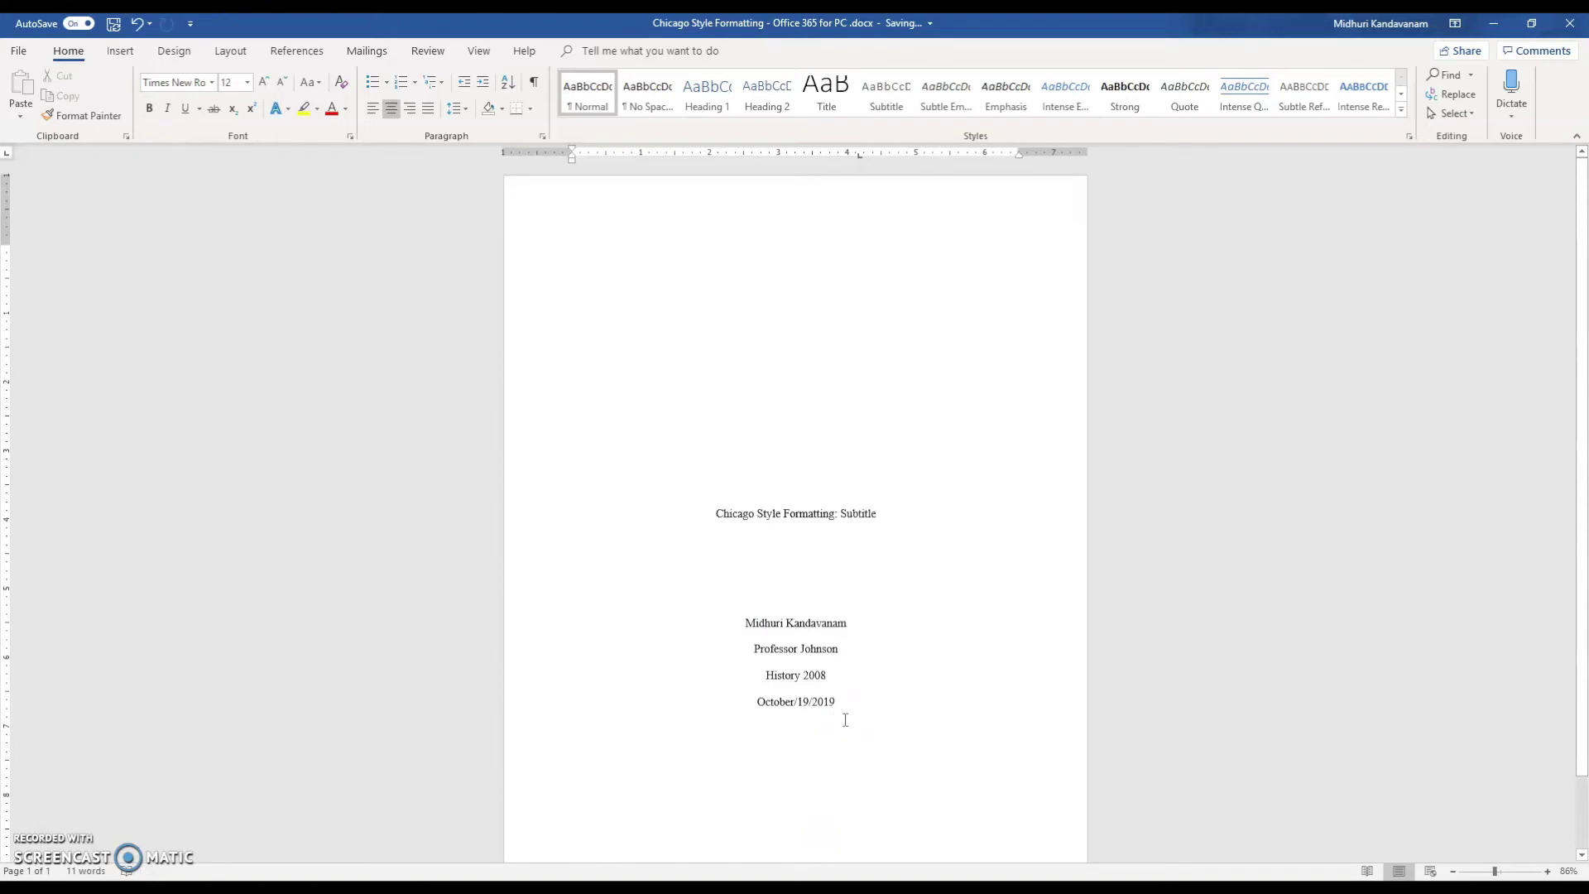
{"action": "left_click", "coordinate": [841, 692]}
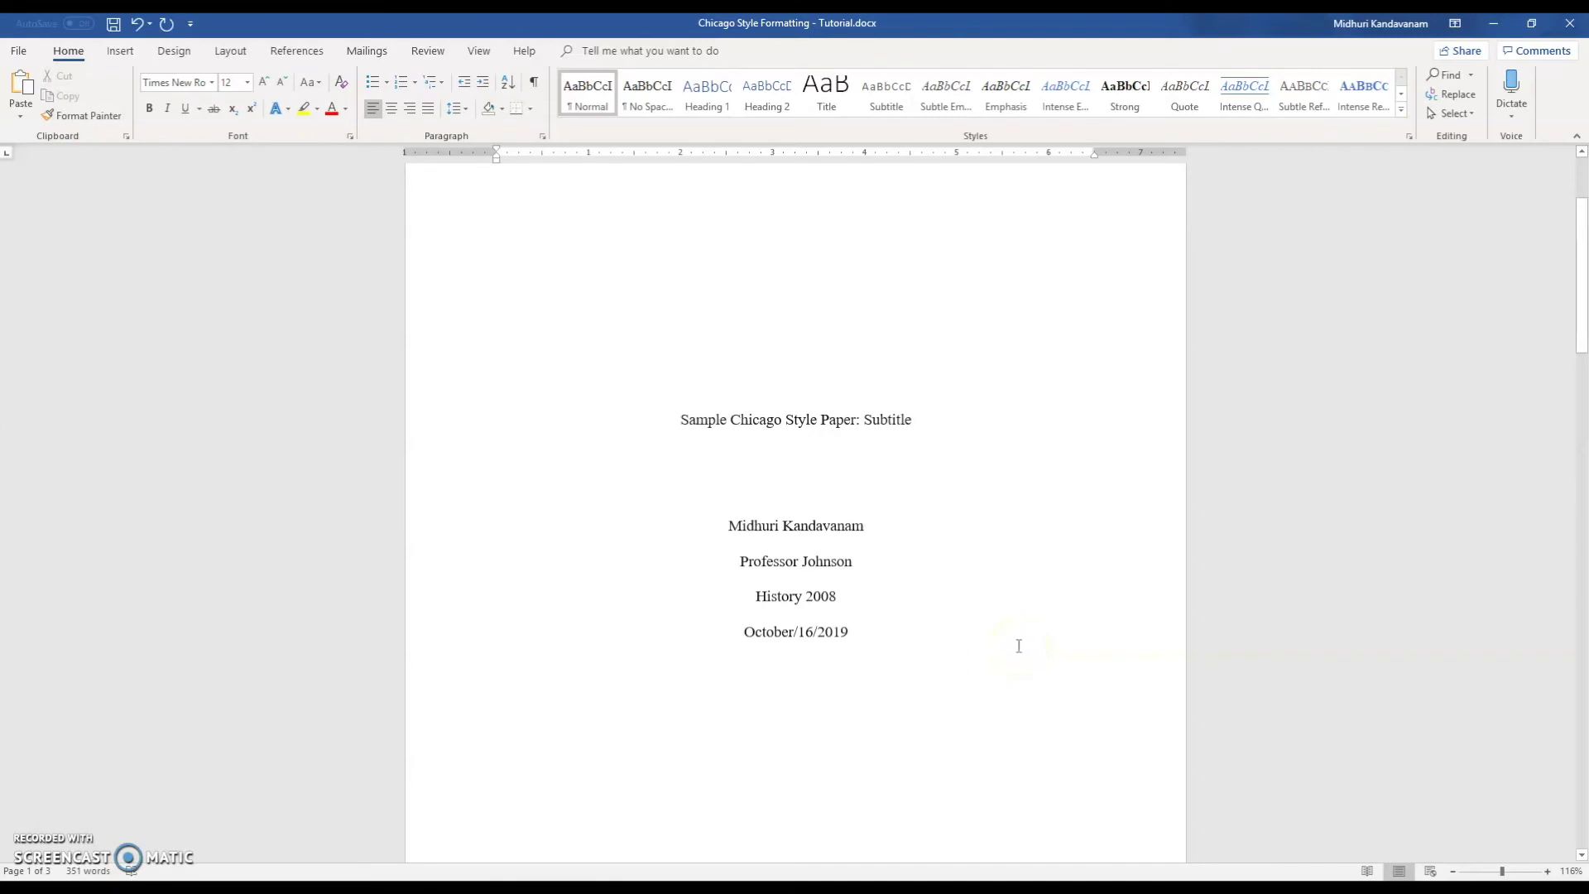
Step: Scroll the Tutorial document to page 2 and place the cursor before the body text
{"action": "scroll", "coordinate": [1019, 646], "scroll_direction": "down", "scroll_amount": 6}
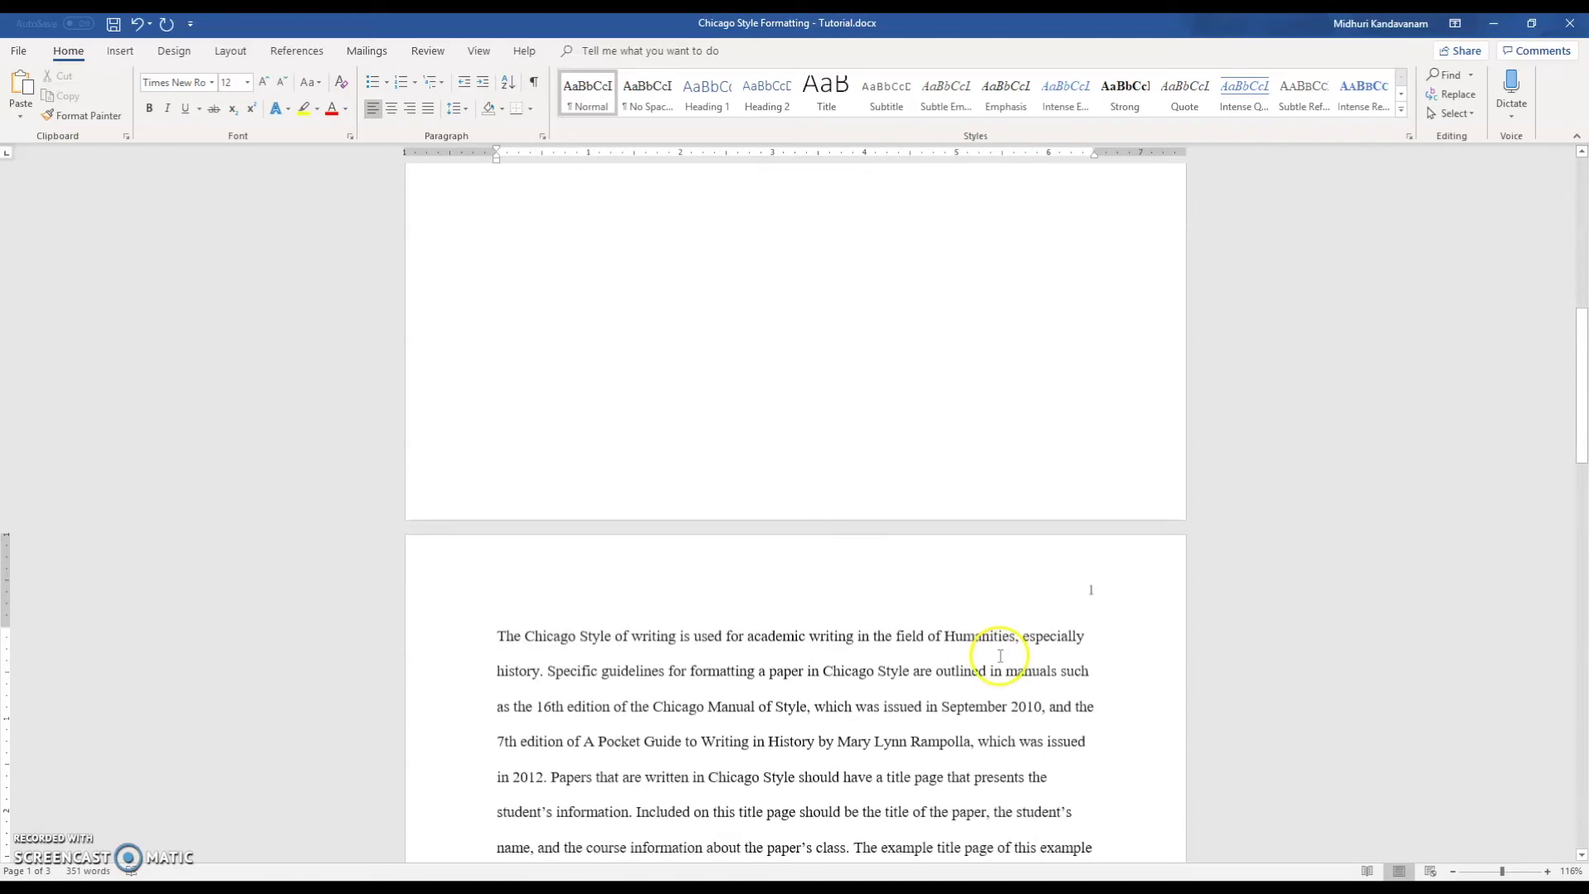
{"action": "scroll", "coordinate": [1000, 656], "scroll_direction": "down", "scroll_amount": 2}
{"action": "scroll", "coordinate": [1000, 657], "scroll_direction": "down", "scroll_amount": 3}
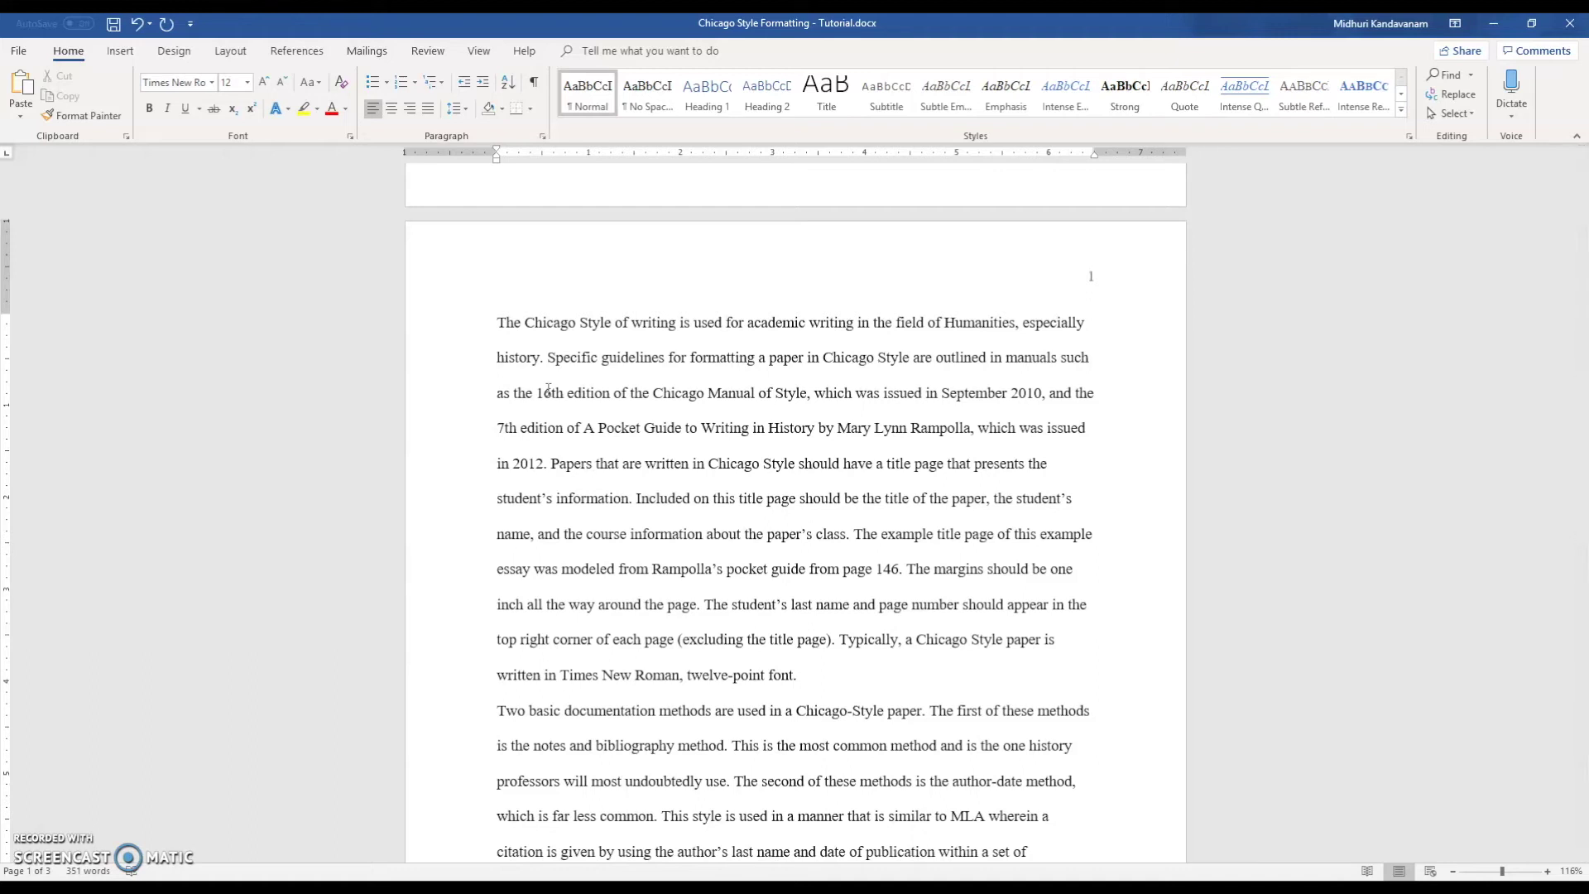
{"action": "left_click", "coordinate": [494, 329]}
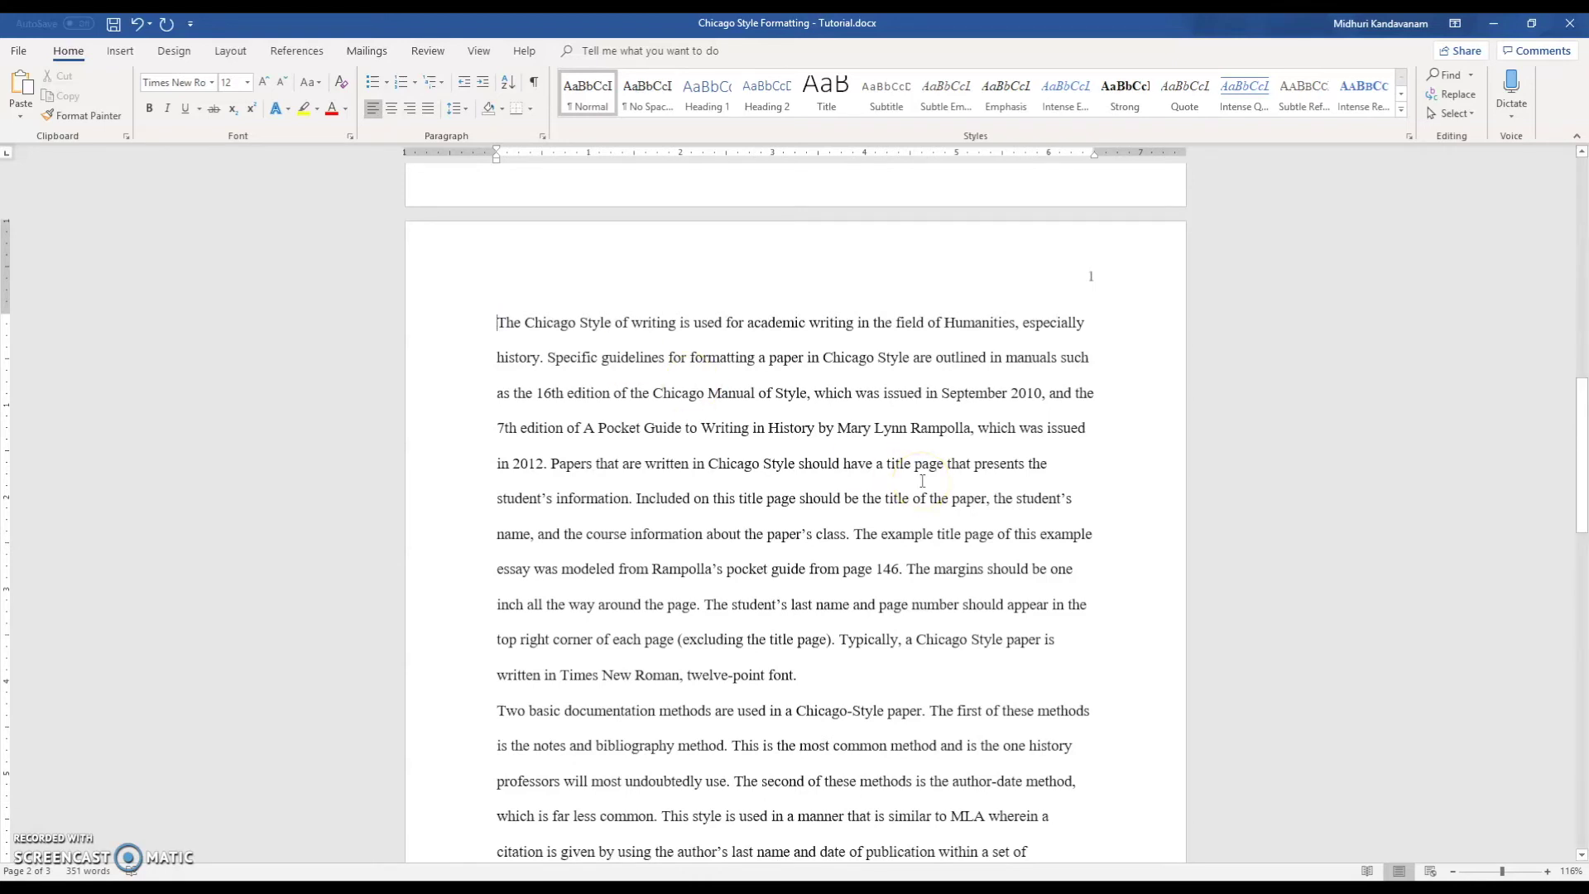
Step: Indent the first line of the opening paragraph and the 'Two basic documentation methods' paragraph with Tab
{"action": "key", "text": "Tab"}
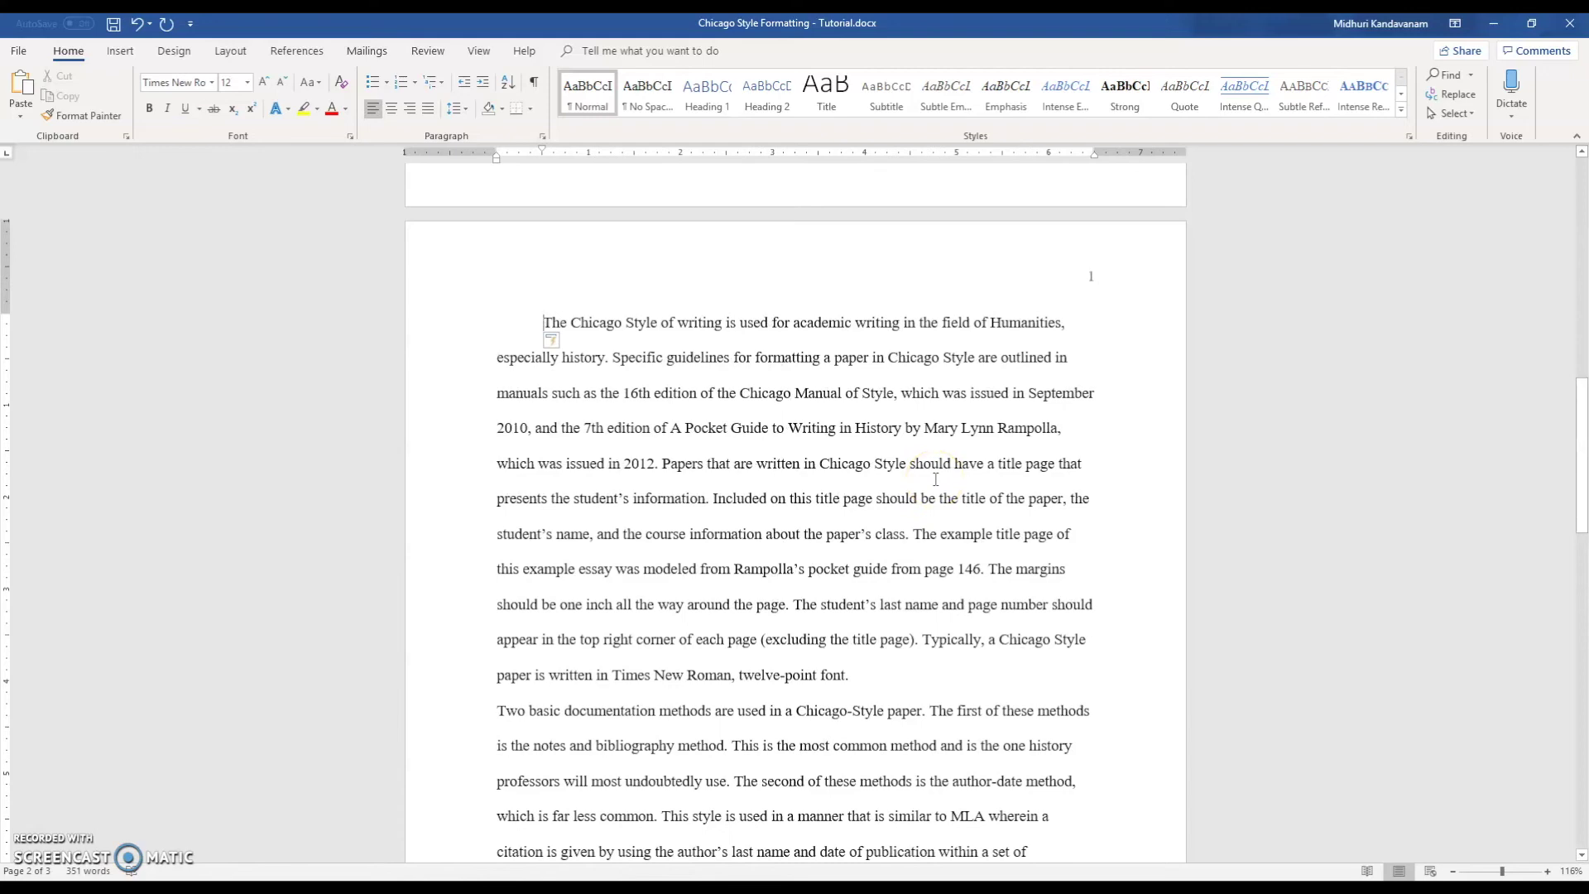
{"action": "scroll", "coordinate": [935, 479], "scroll_direction": "down", "scroll_amount": 2}
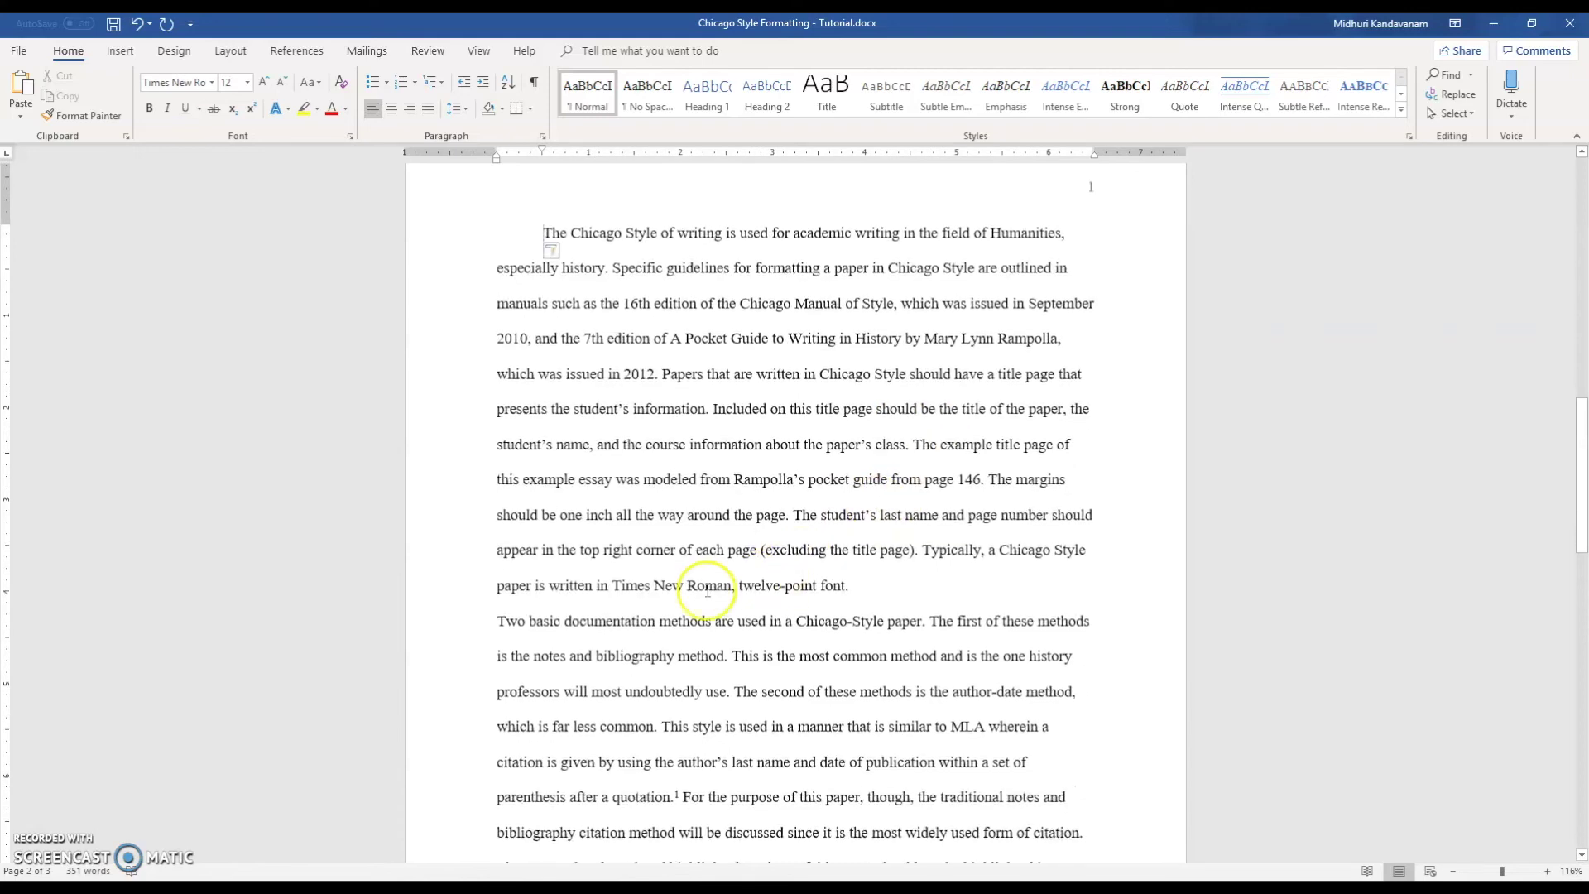
{"action": "left_click", "coordinate": [496, 625]}
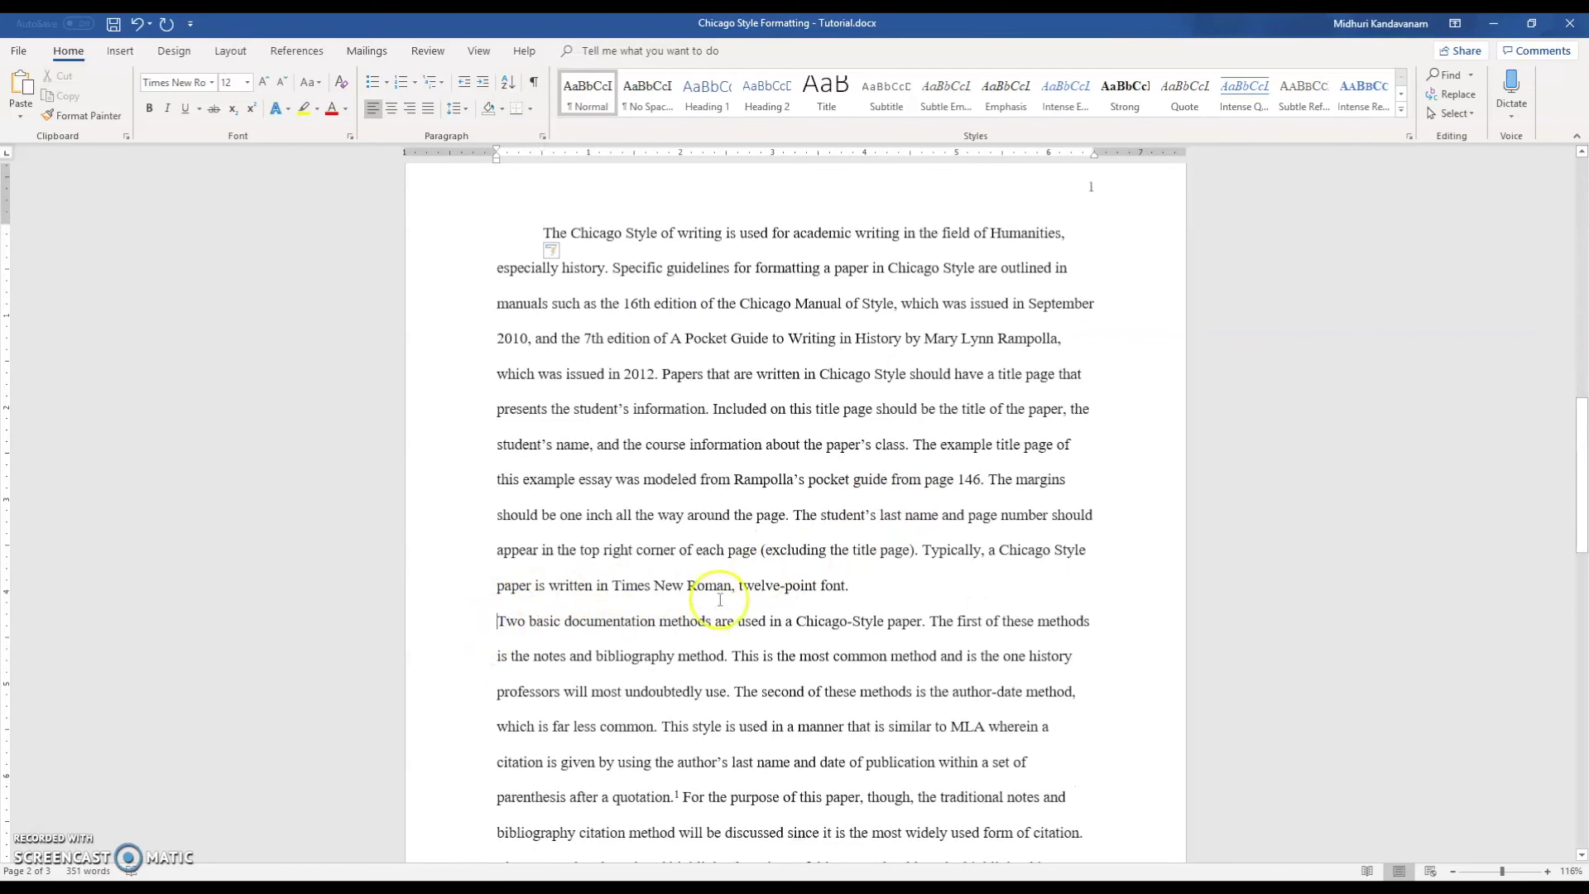
{"action": "key", "text": "Tab"}
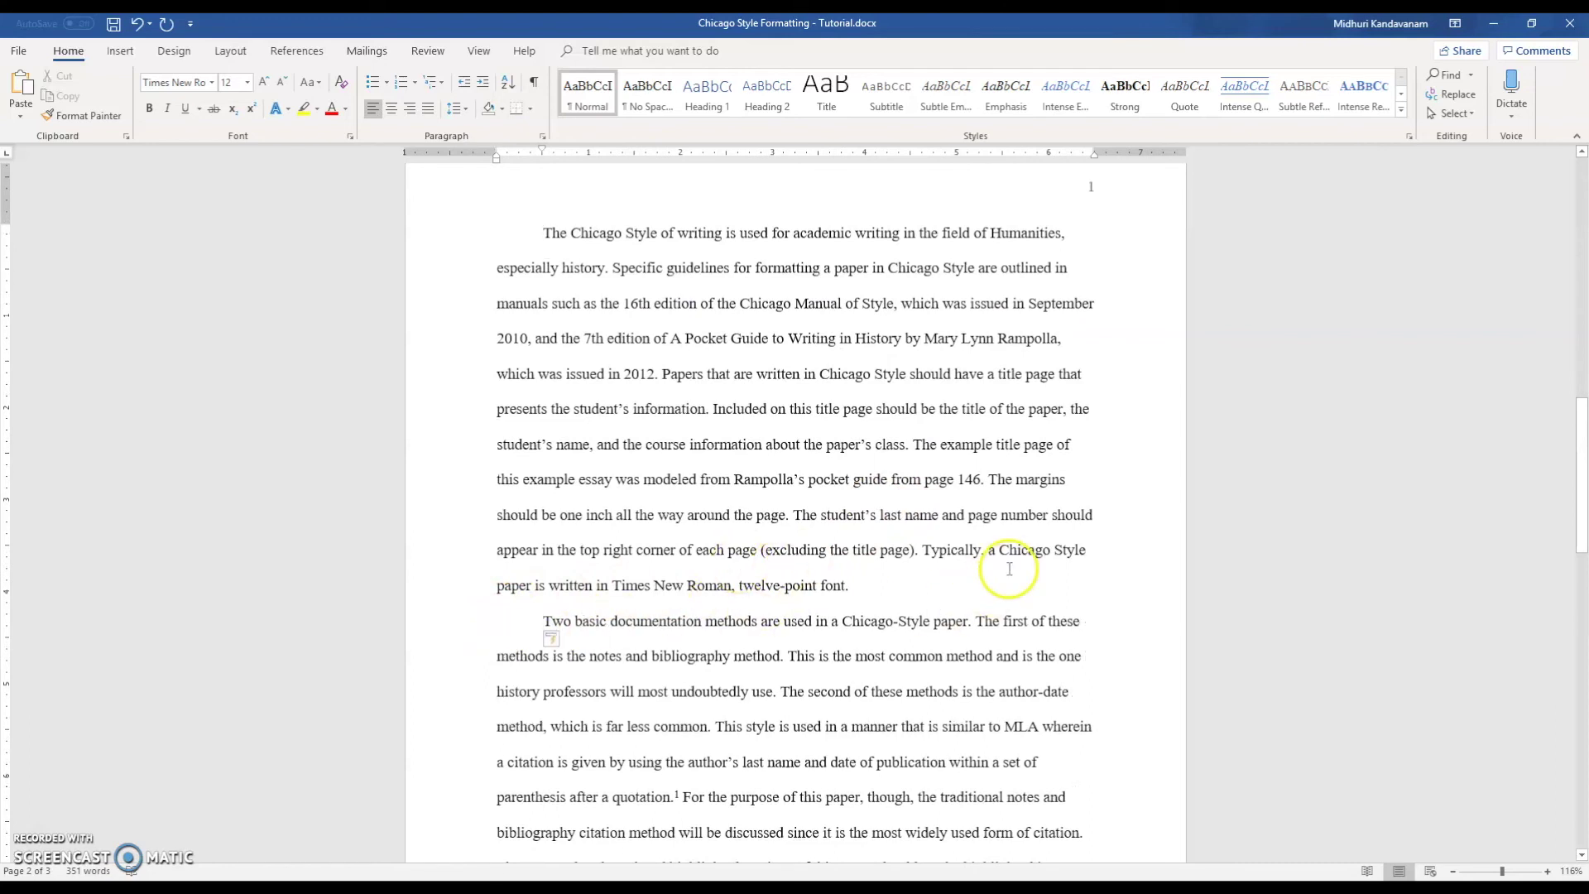
{"action": "scroll", "coordinate": [1009, 568], "scroll_direction": "down", "scroll_amount": 1}
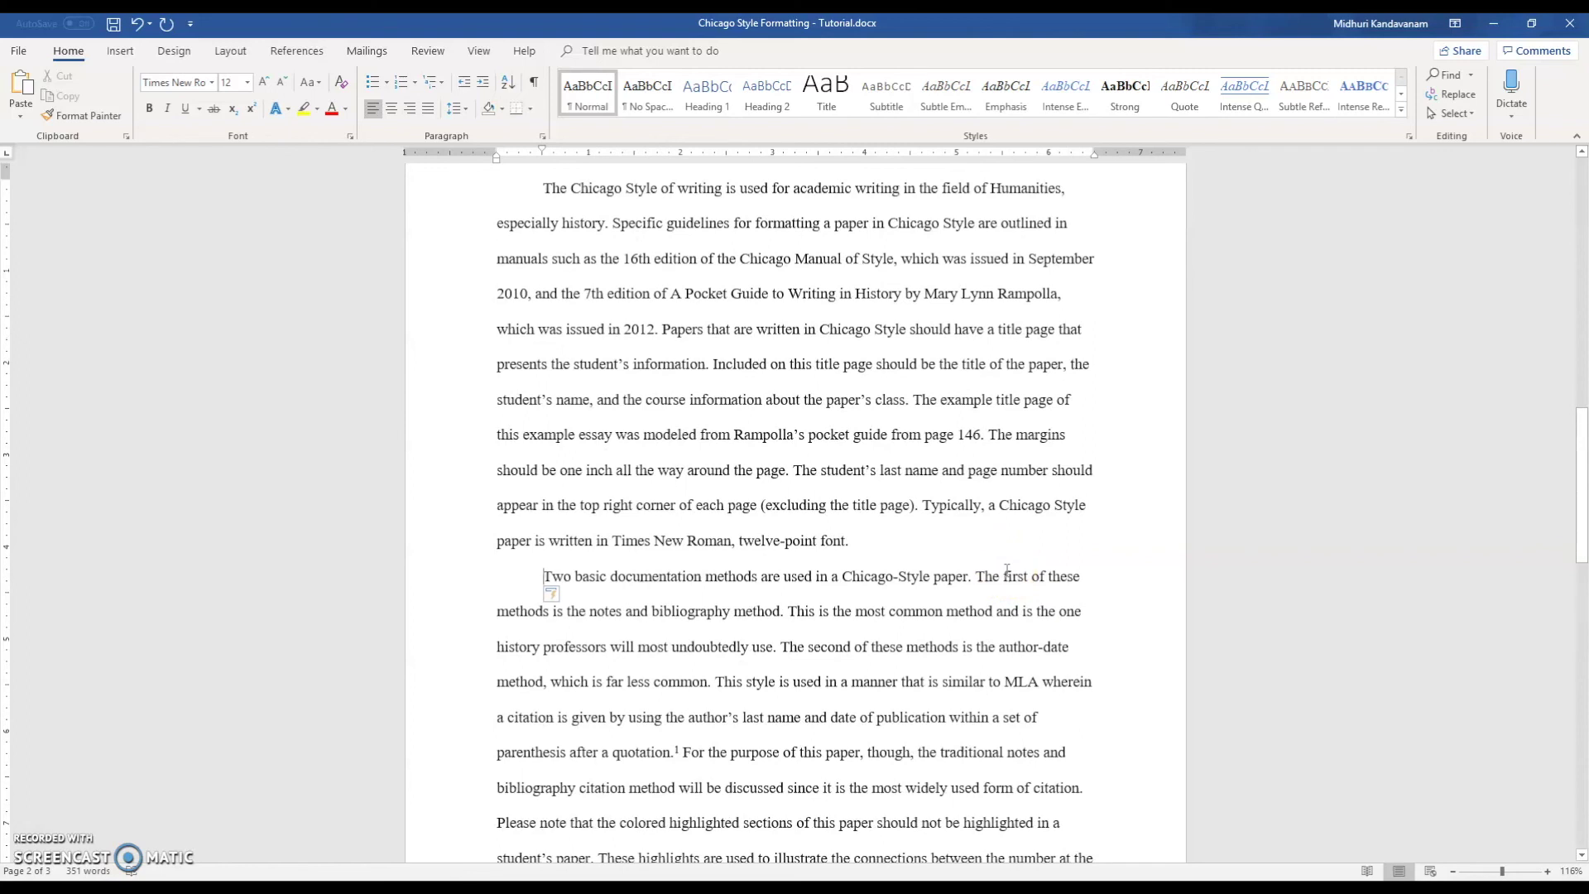
{"action": "left_click", "coordinate": [928, 662]}
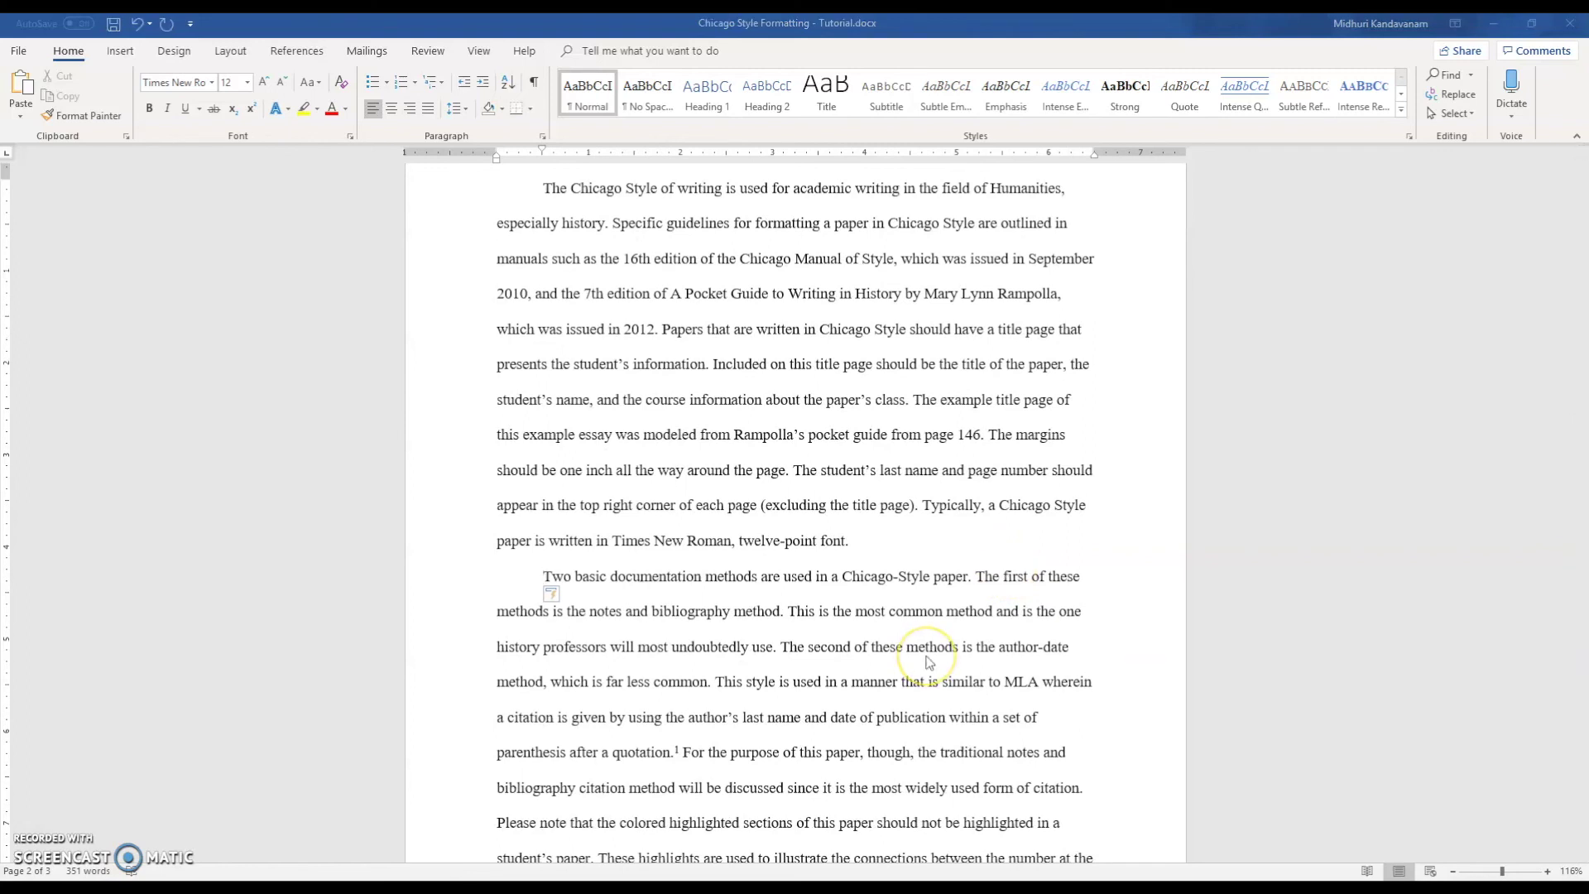